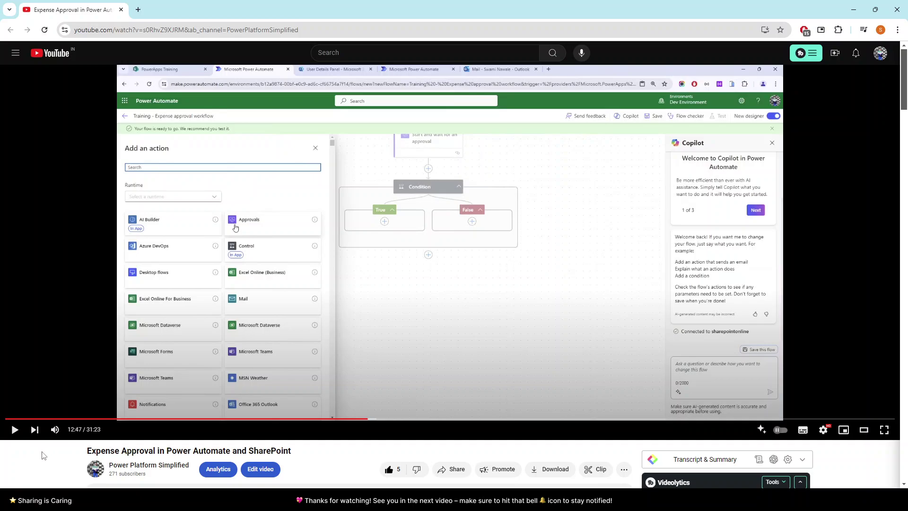
Step: Scroll to the video's comments and highlight the question about viewing multiple approvers' history
scroll(57, 459, "down", 15)
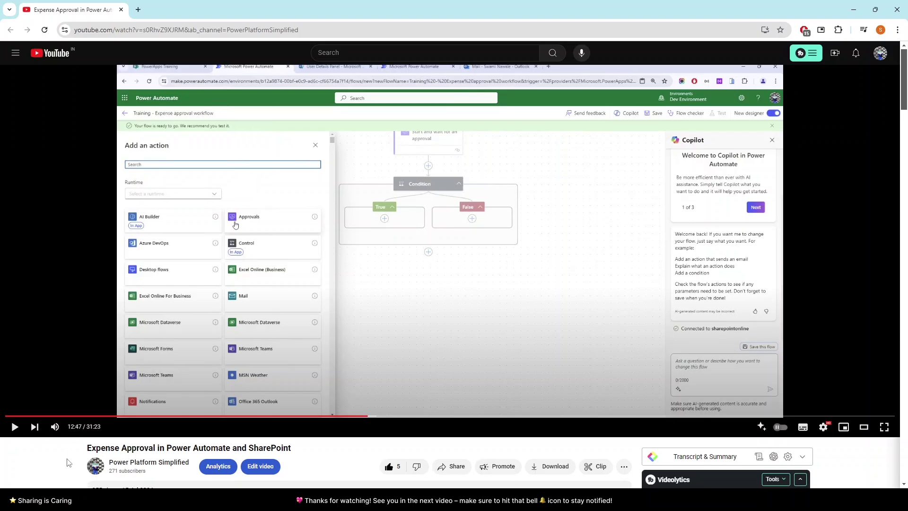
scroll(69, 463, "down", 6)
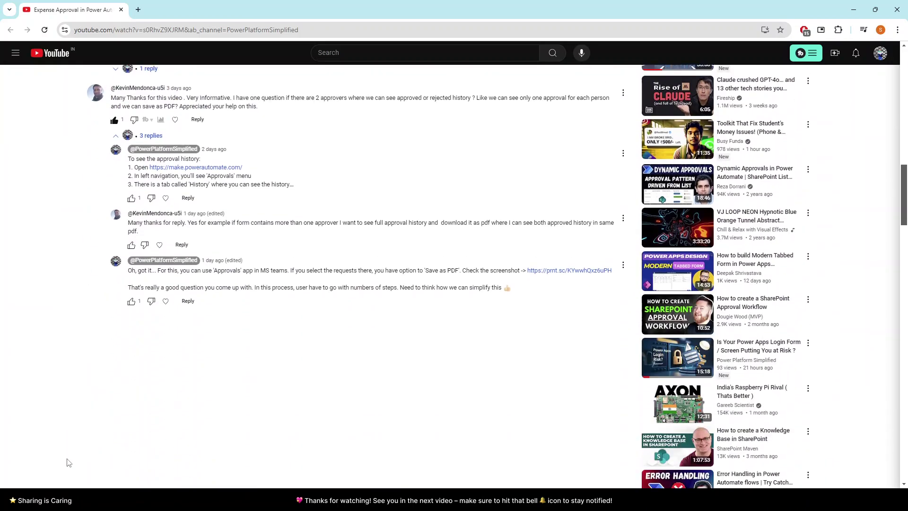
scroll(95, 165, "up", 1)
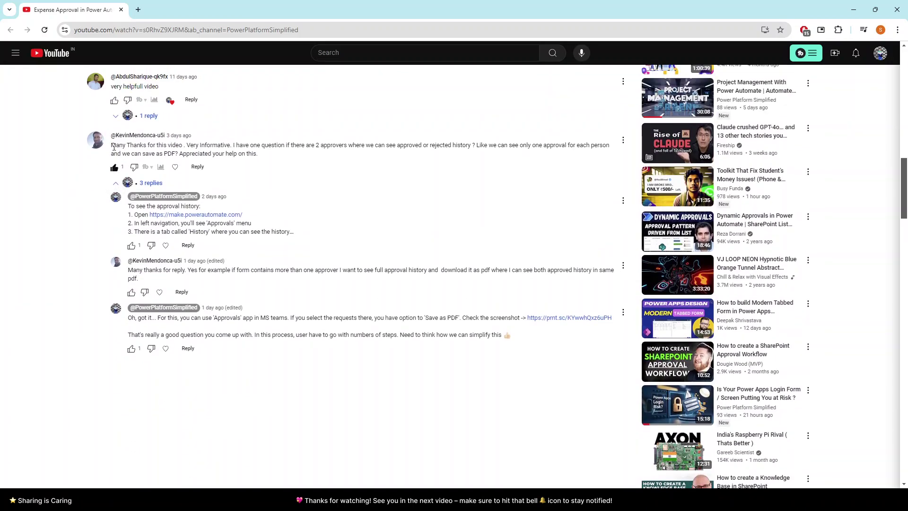
left_click_drag(112, 146, 258, 155)
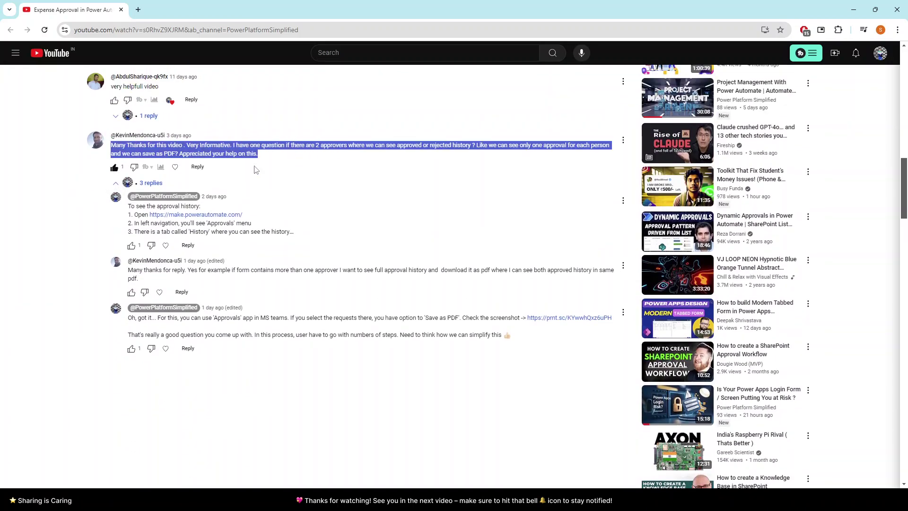
left_click(55, 242)
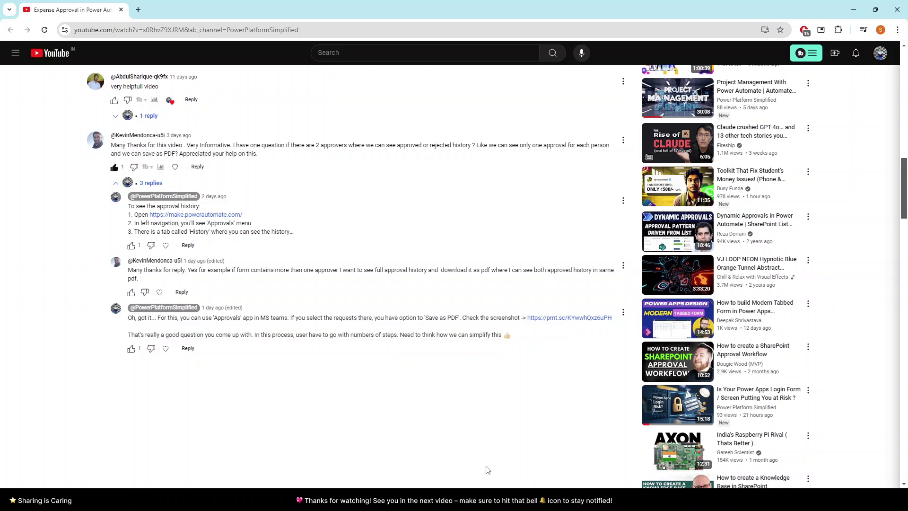
Step: Switch to Microsoft Teams and close the rejected approval details dialog
left_click(506, 453)
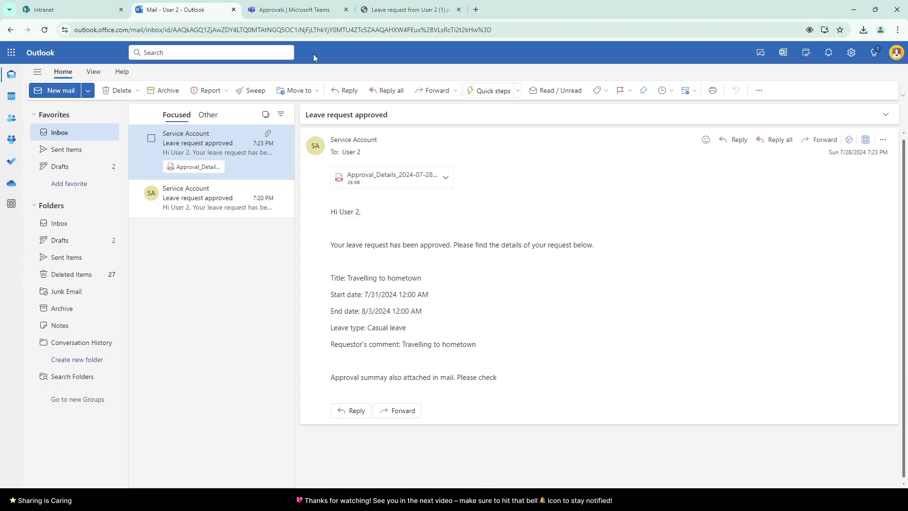
left_click(294, 10)
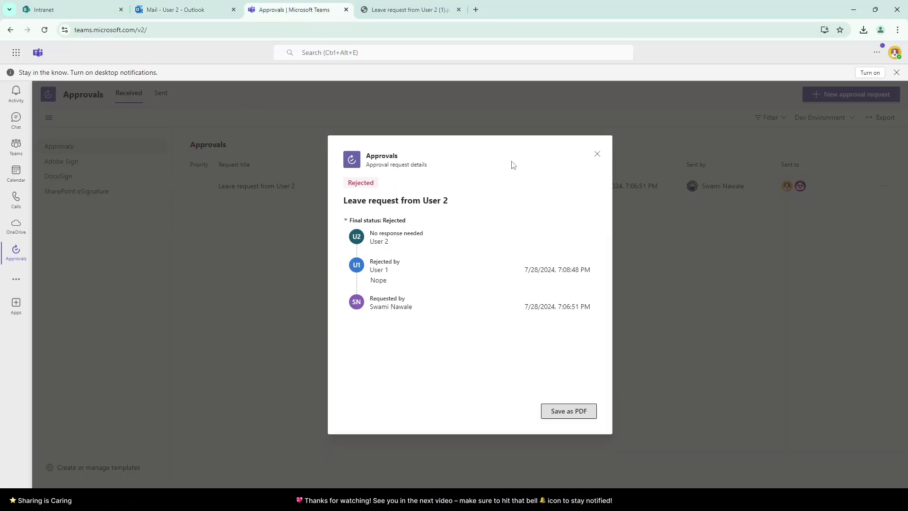
left_click(596, 154)
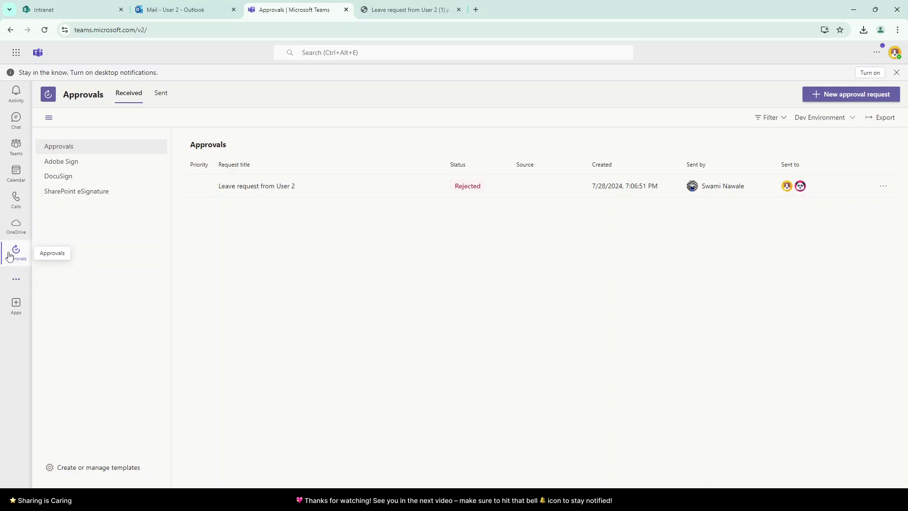
Step: Find the Approvals app via an 'approval' search and open the Leave request from User 2 details
left_click(16, 280)
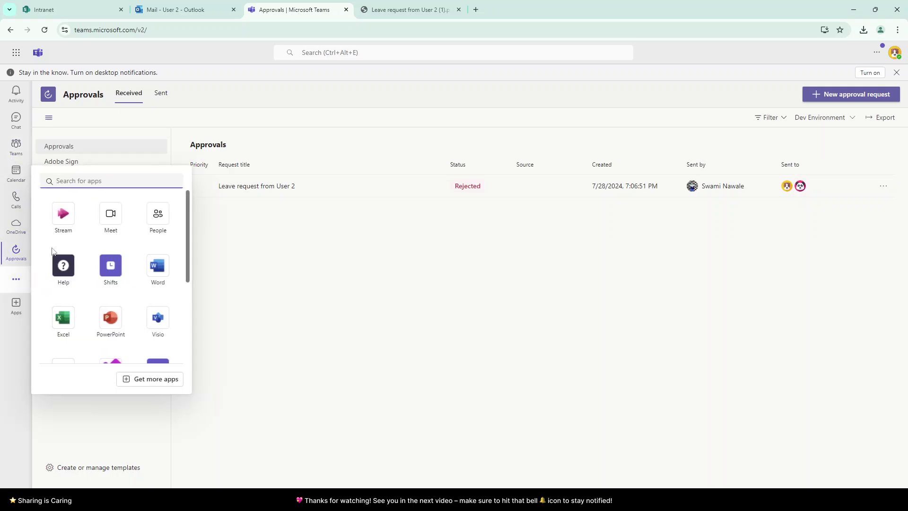
type("approval")
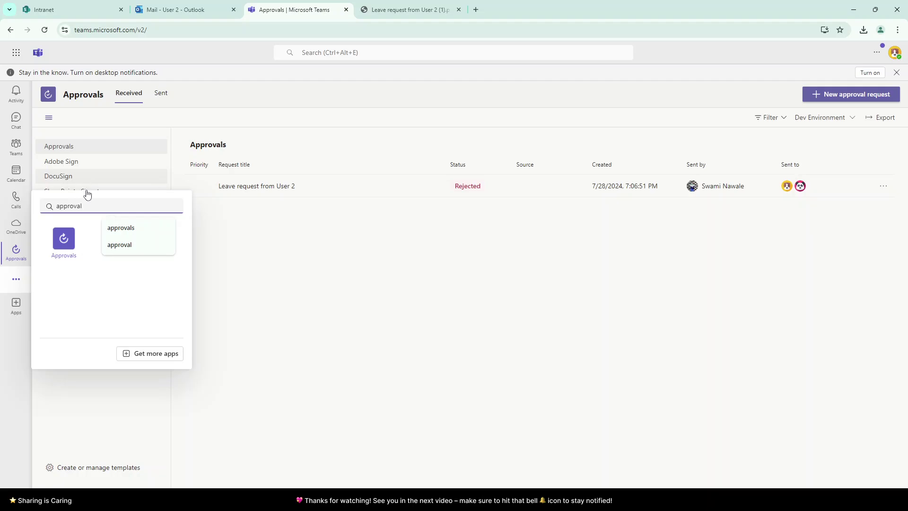
left_click(11, 262)
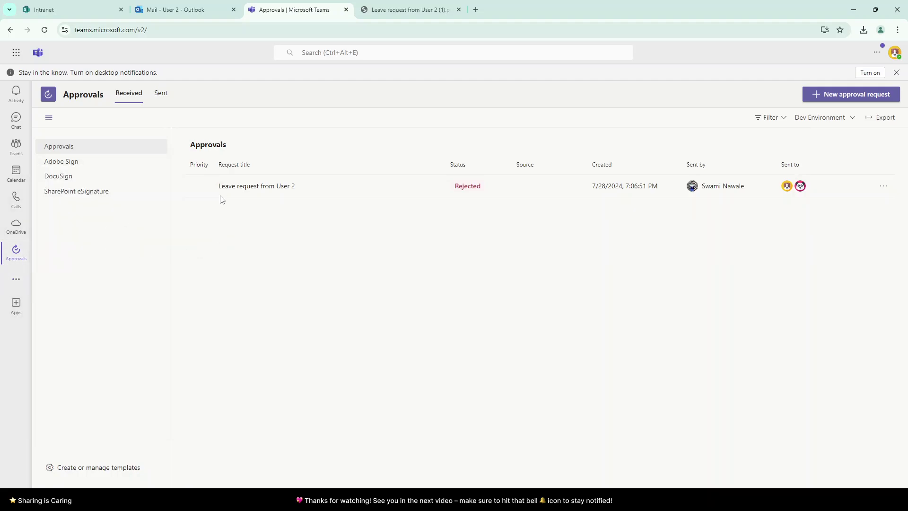
left_click(268, 187)
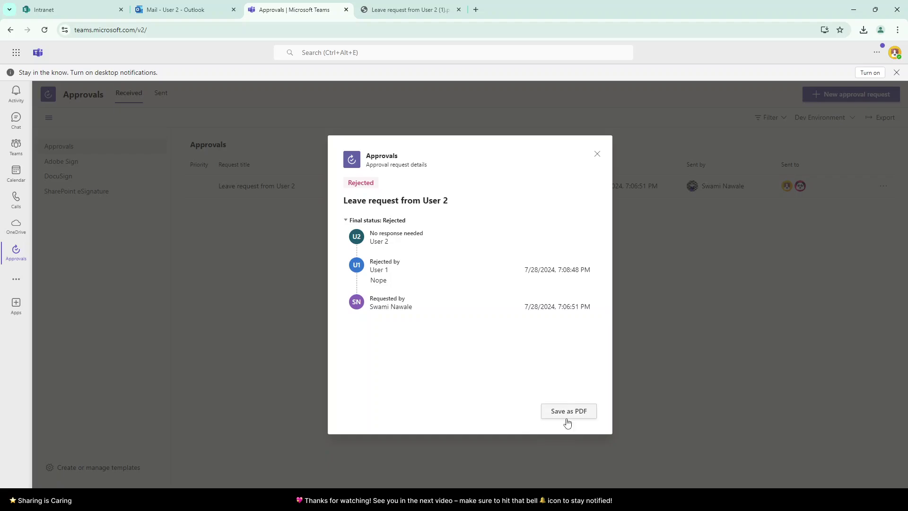
left_click(393, 13)
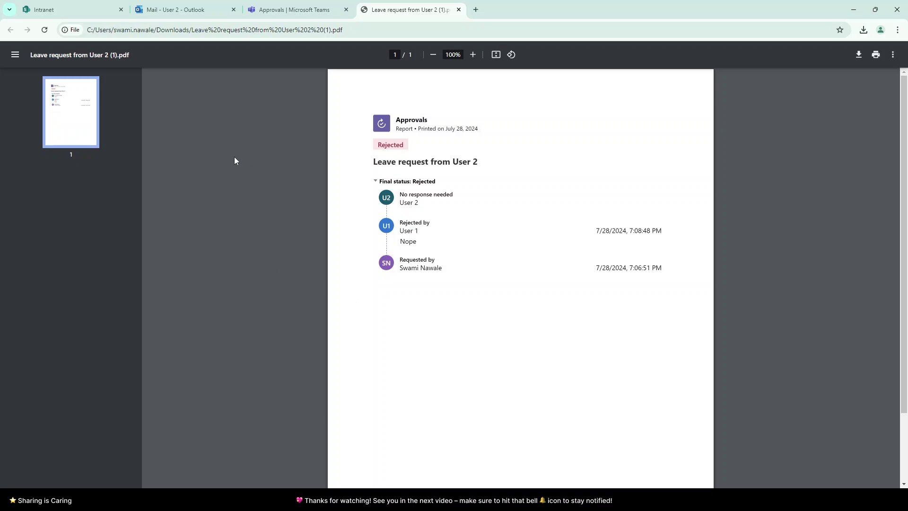
Step: Return from the saved PDF report to the Teams approval details tab
left_click(279, 19)
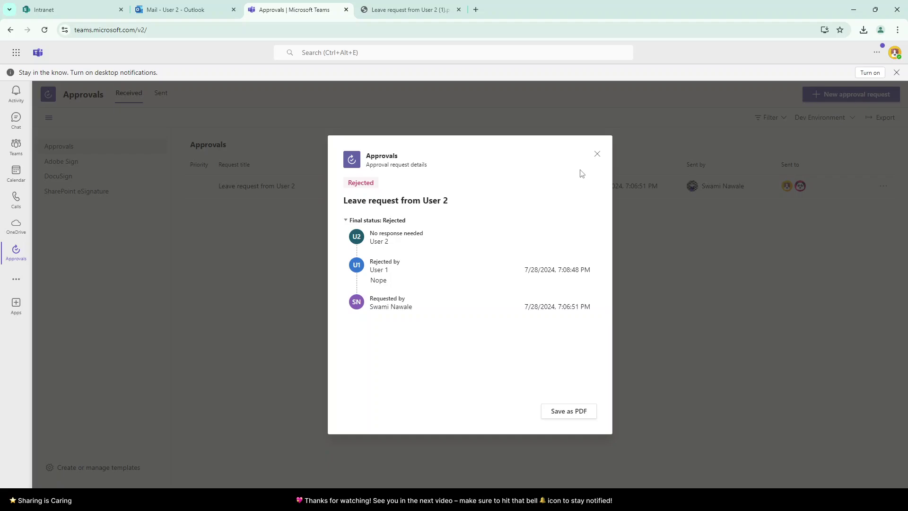
Step: Open the approval email in Outlook and preview its Approval_Details PDF attachment
left_click(189, 15)
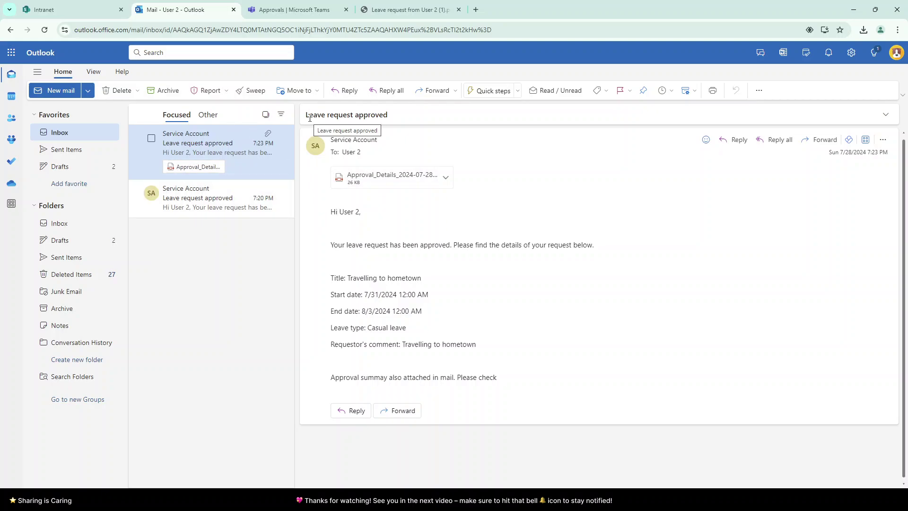
left_click(194, 174)
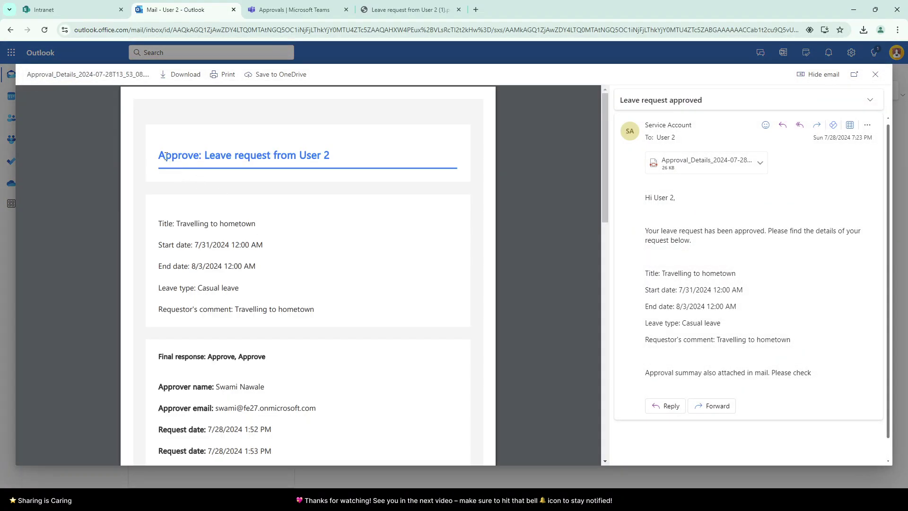
left_click_drag(165, 156, 343, 169)
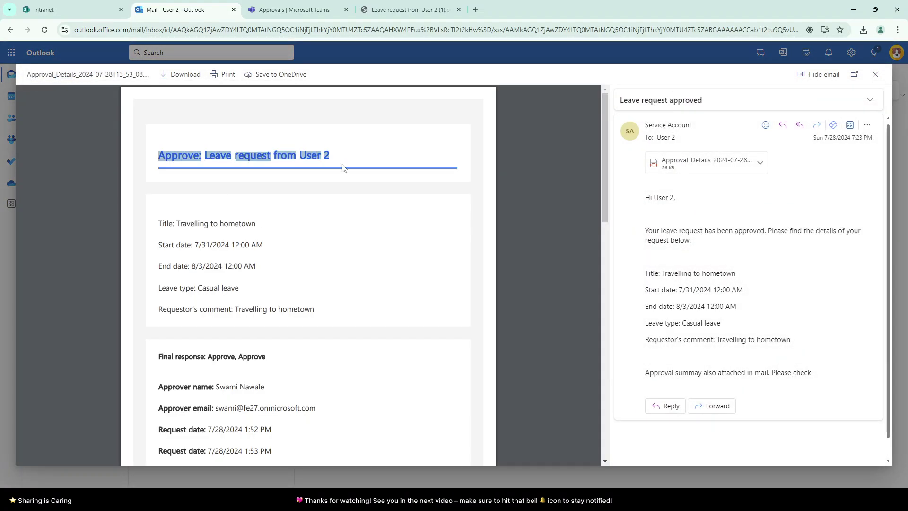
left_click(171, 161)
Step: Highlight the PDF's title, leave details and the first approver's response section
left_click_drag(158, 156, 195, 158)
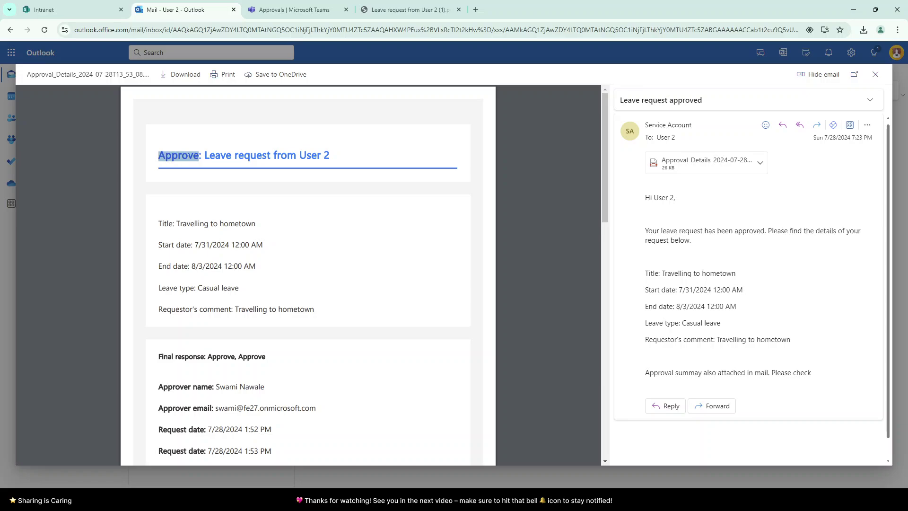
left_click_drag(205, 156, 290, 183)
scroll(189, 190, "down", 1)
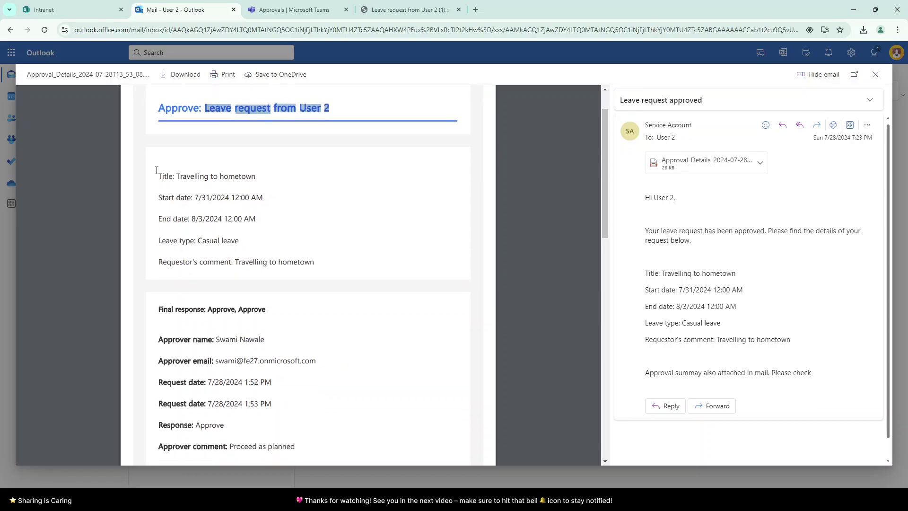
mouse_move(157, 170)
left_mouse_down()
mouse_move(324, 263)
mouse_move(166, 212)
mouse_move(147, 177)
mouse_move(156, 174)
left_mouse_up()
left_click(165, 196)
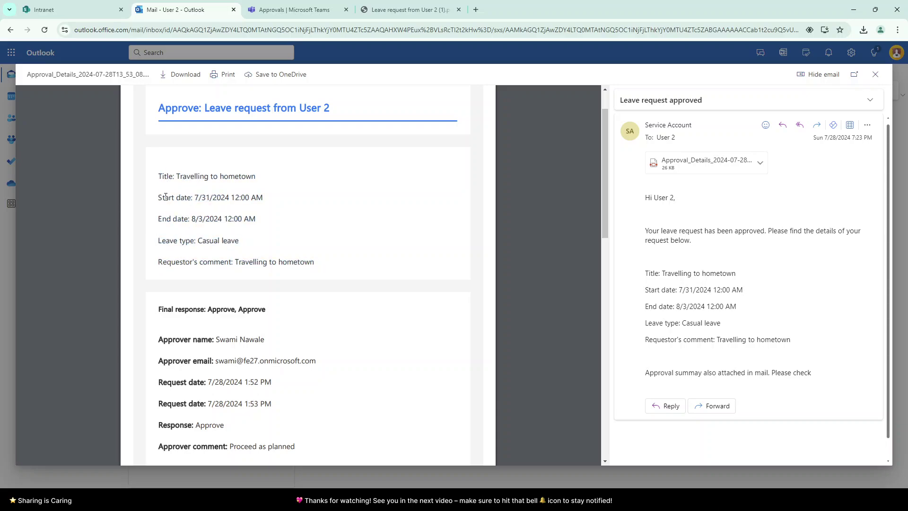
scroll(167, 228, "down", 4)
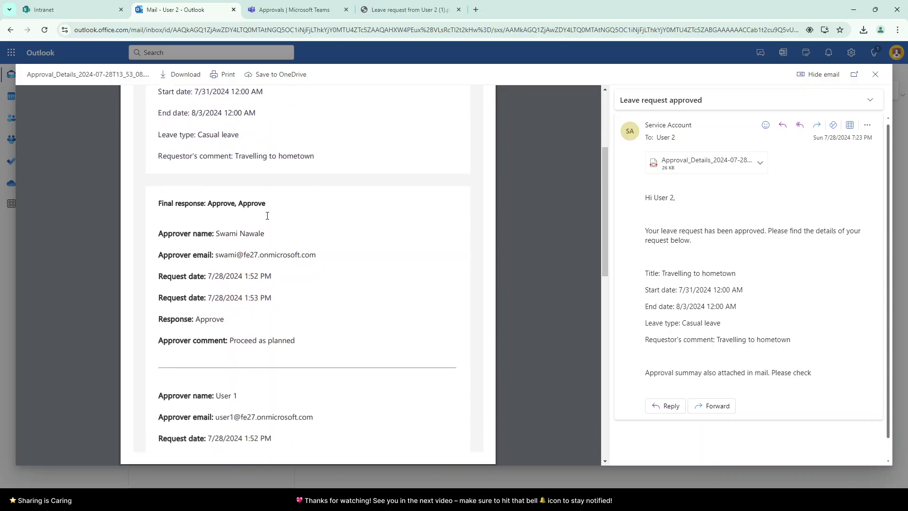
left_click_drag(151, 151, 275, 314)
Step: Highlight the first approver's name, scroll through the approvers, then close the preview
scroll(306, 312, "up", 3)
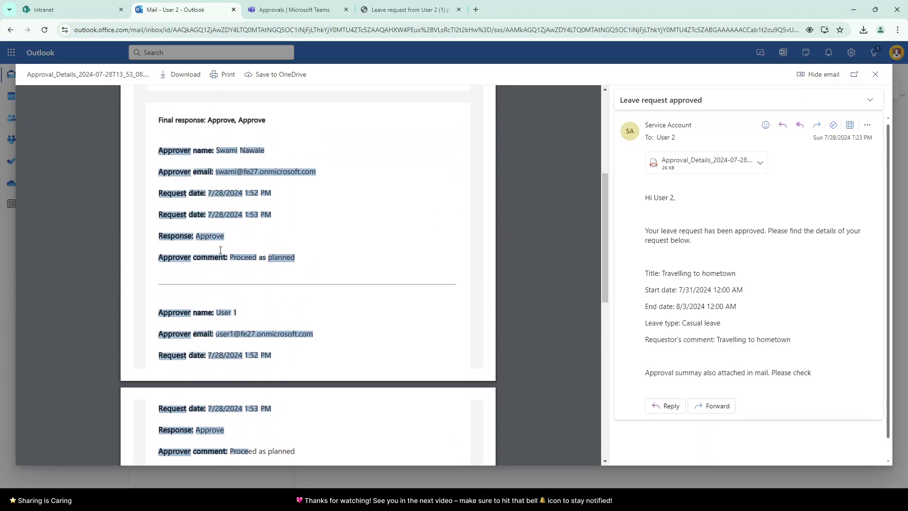
left_click(183, 156)
left_click_drag(162, 149, 266, 150)
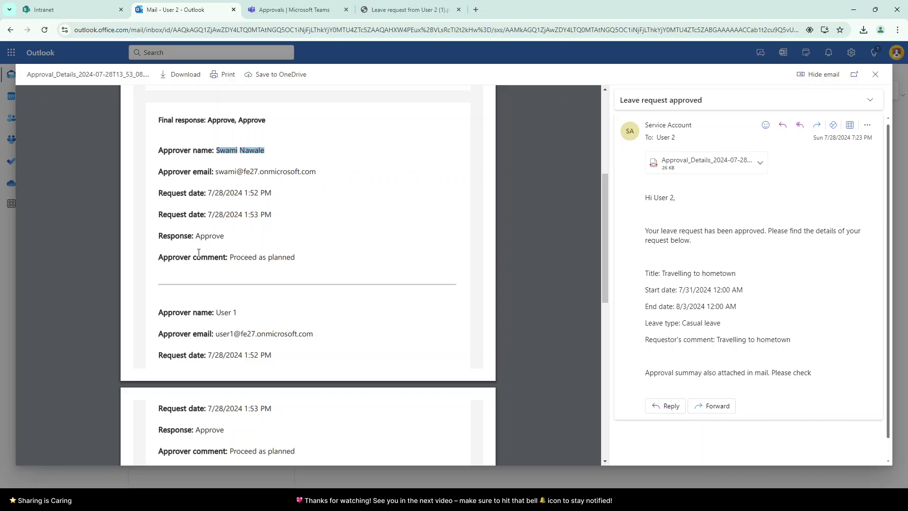
scroll(199, 253, "down", 2)
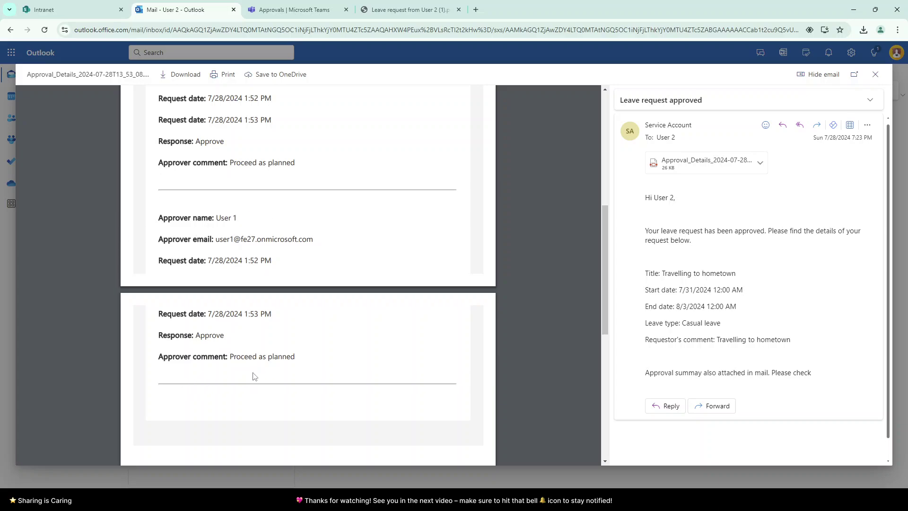
scroll(252, 376, "up", 3)
scroll(251, 375, "up", 1)
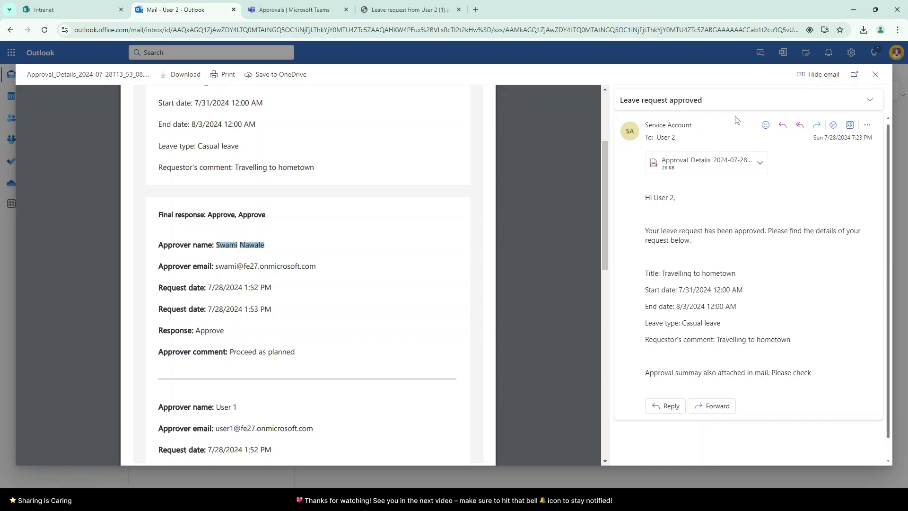
left_click(876, 75)
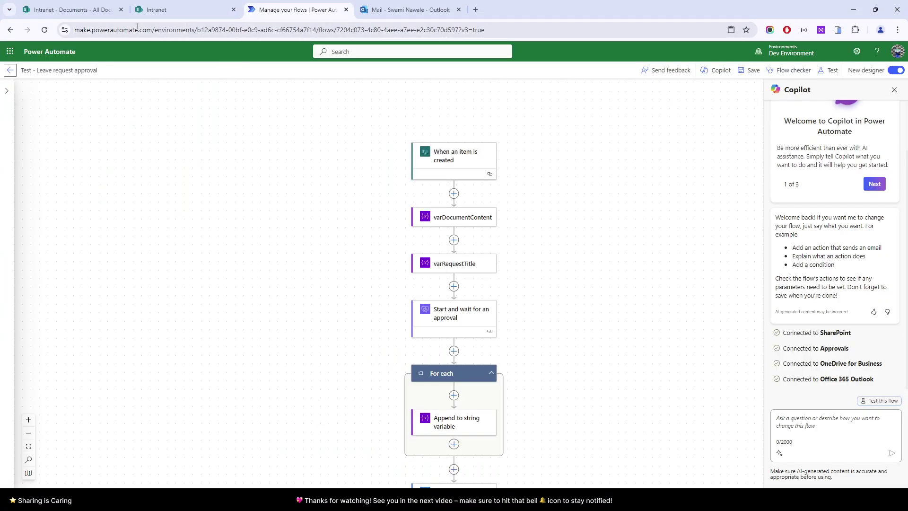
Step: Show the SharePoint Leave Request App list, starting and then cancelling a new item form
left_click(179, 15)
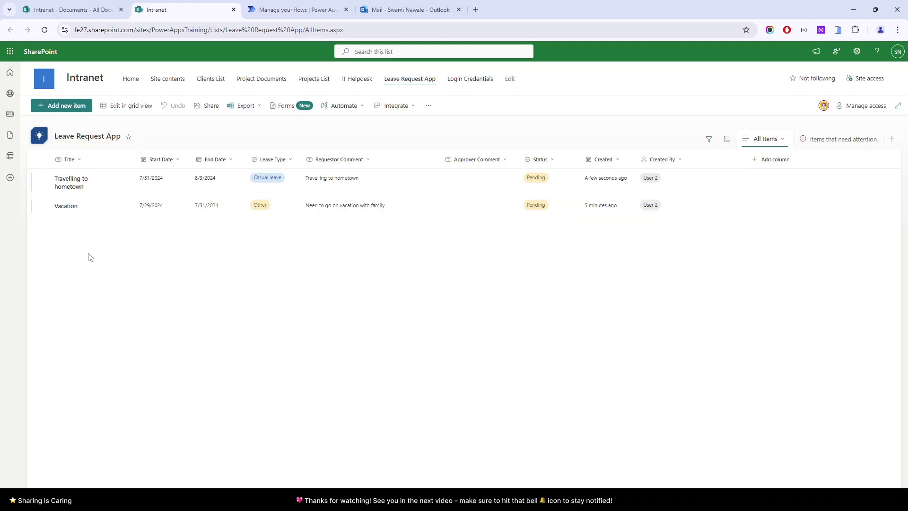
left_click(67, 107)
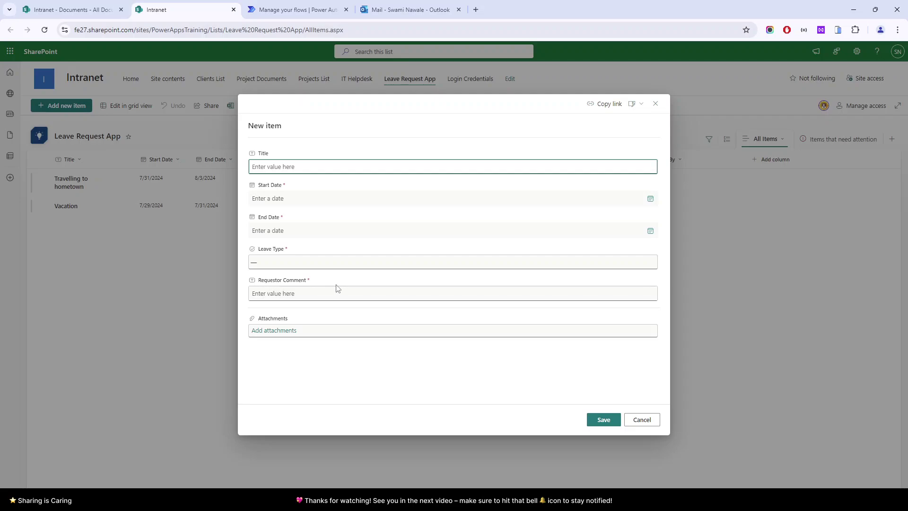
left_click(642, 421)
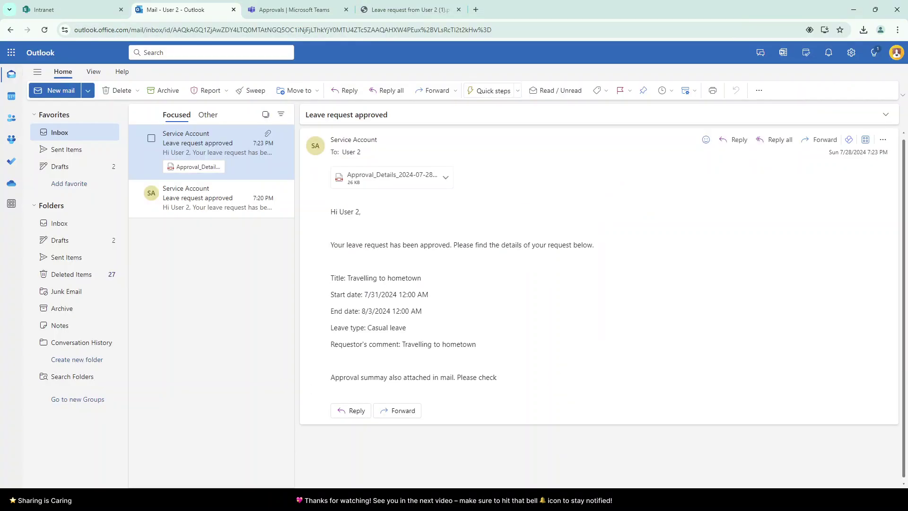
Step: Start a new item titled 'Sick leave' with start date 7/24/2024 and end date 7/26/2024
left_click(65, 14)
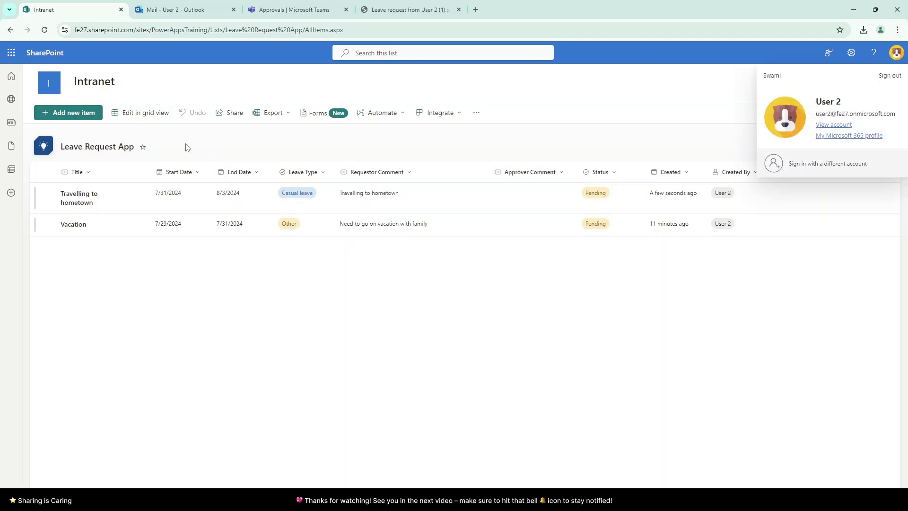
left_click(84, 112)
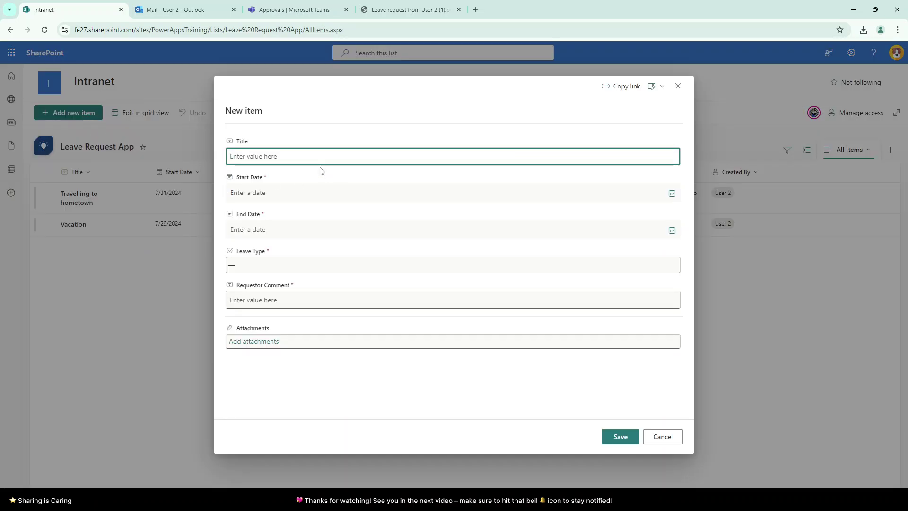
type("Sick leave")
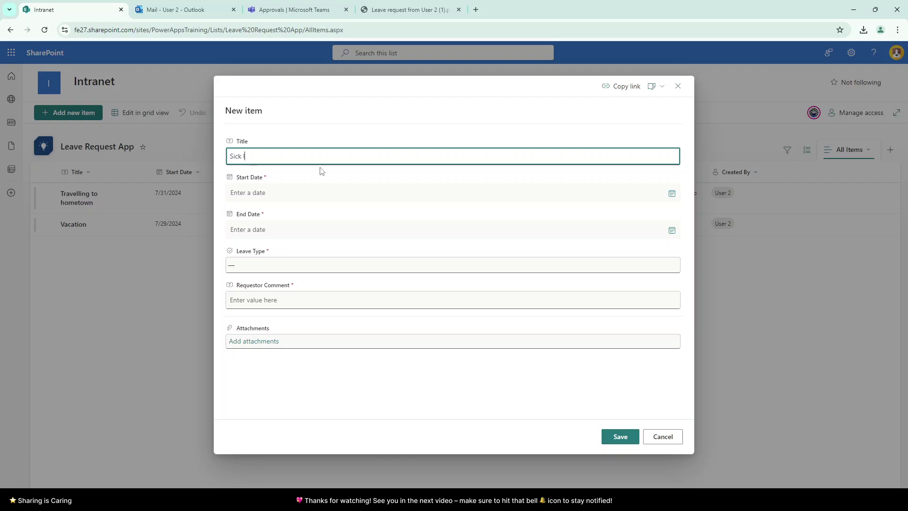
left_click(669, 193)
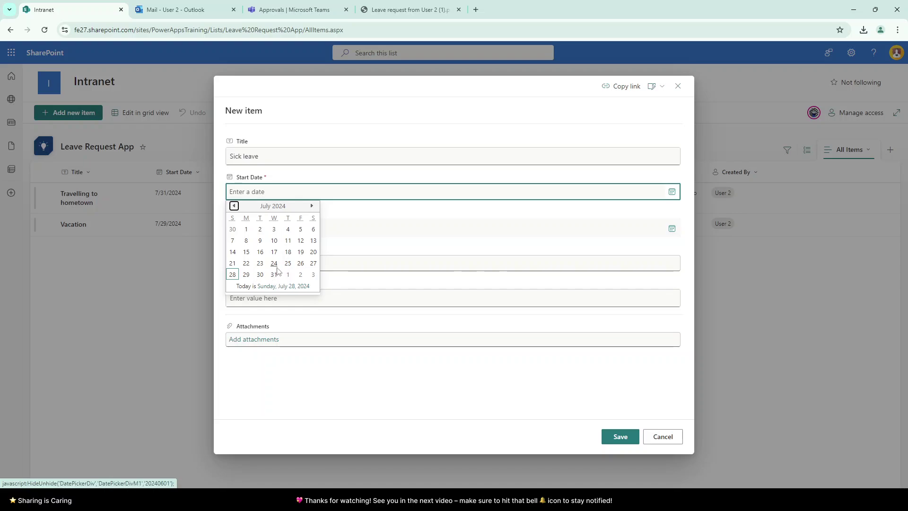
left_click(274, 263)
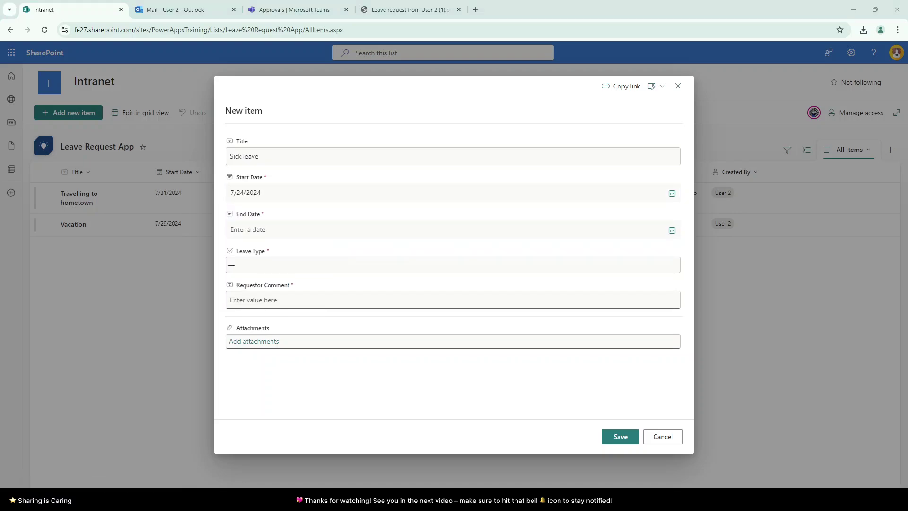
left_click(300, 264)
left_click(285, 237)
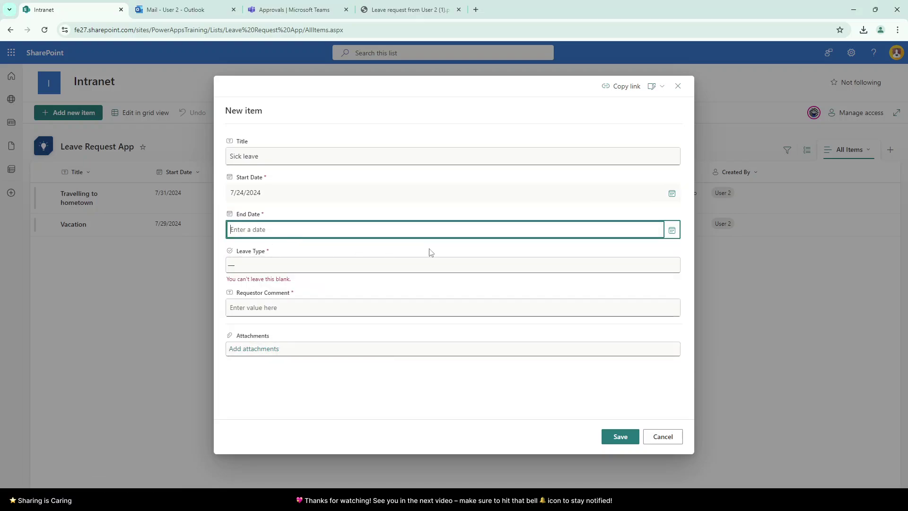
left_click(672, 229)
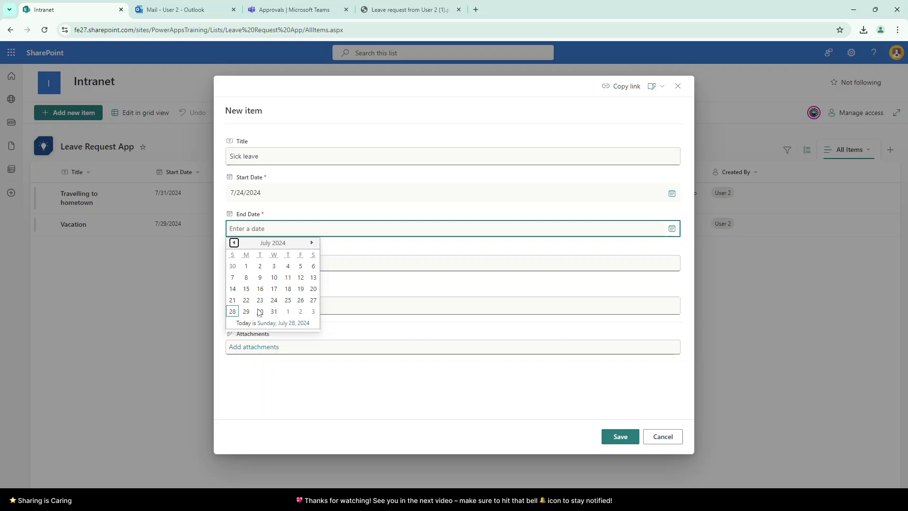
left_click(300, 300)
Step: Set leave type to Sick Leave, enter the comment 'Sic', and save the request
left_click(251, 265)
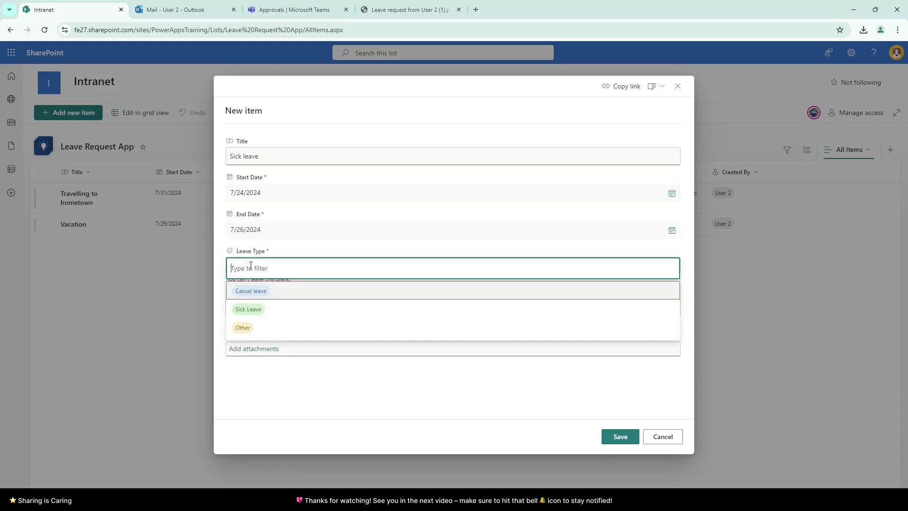
left_click(253, 308)
left_click(255, 307)
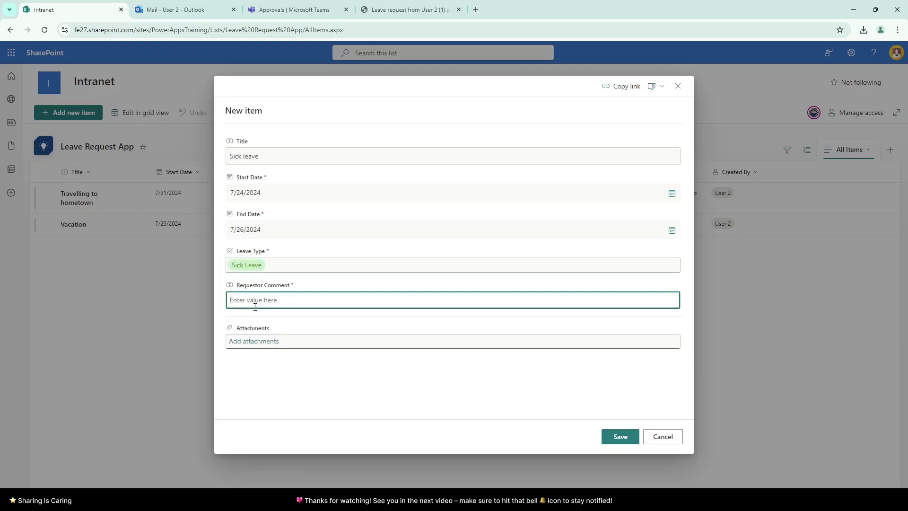
type("Ci")
key("ctrl+a")
type("Sic")
left_click(623, 434)
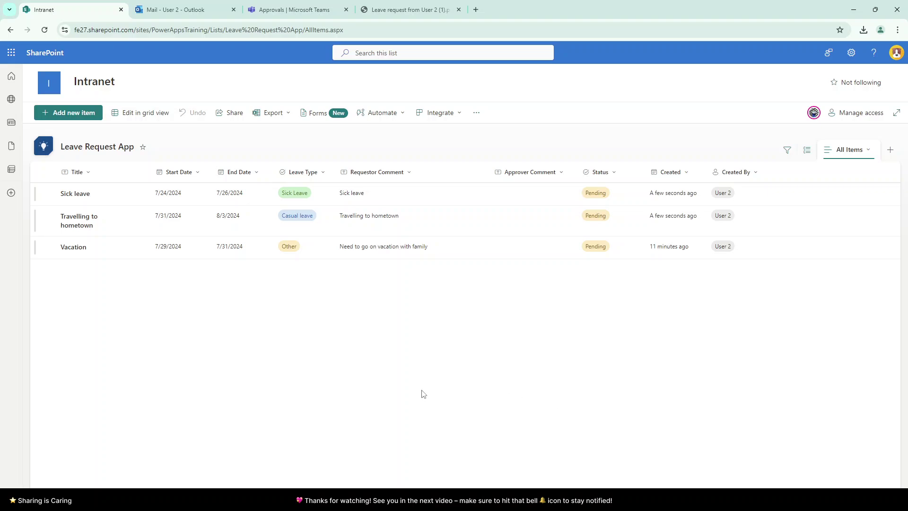
mouse_move(336, 500)
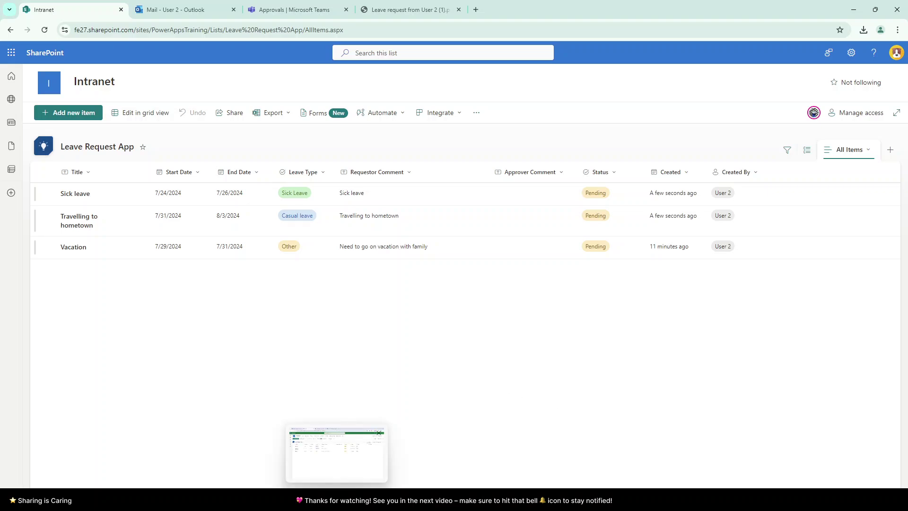
Step: Go to the Test - Leave request approval flow's details page and refresh its run history
left_click(337, 454)
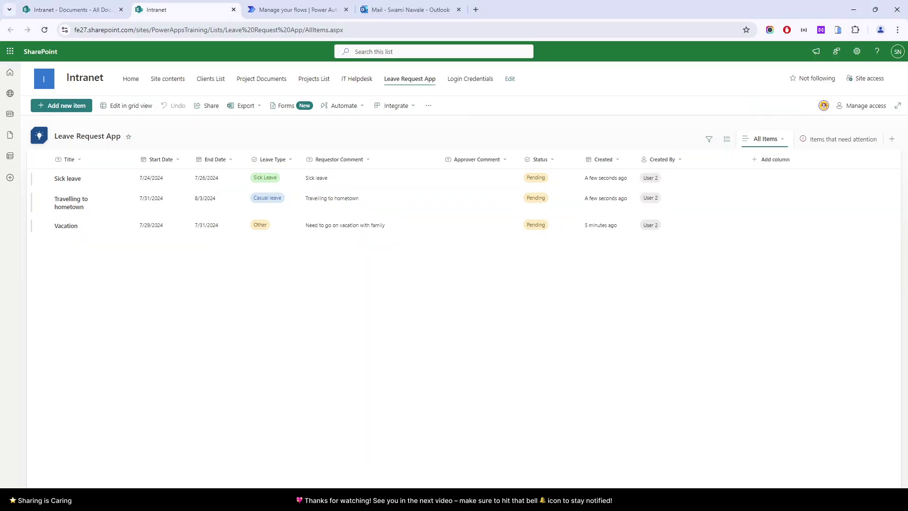
left_click(286, 10)
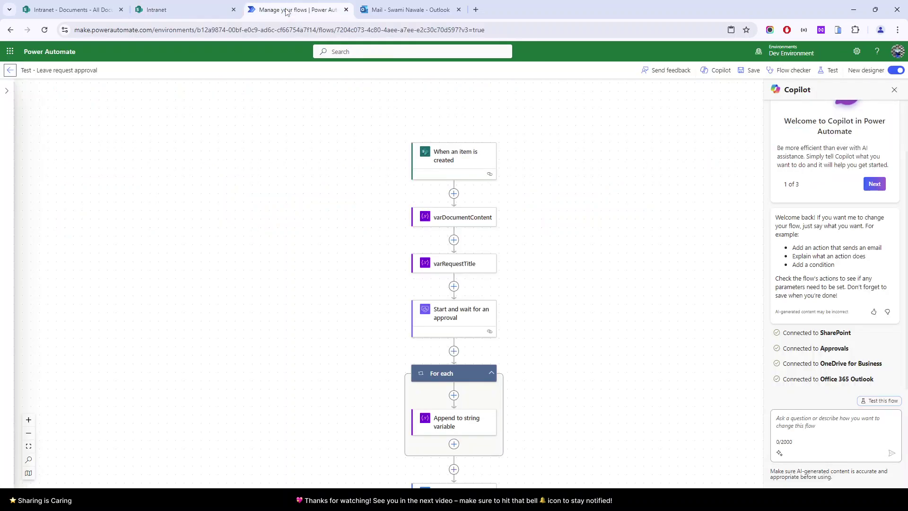
left_click(10, 72)
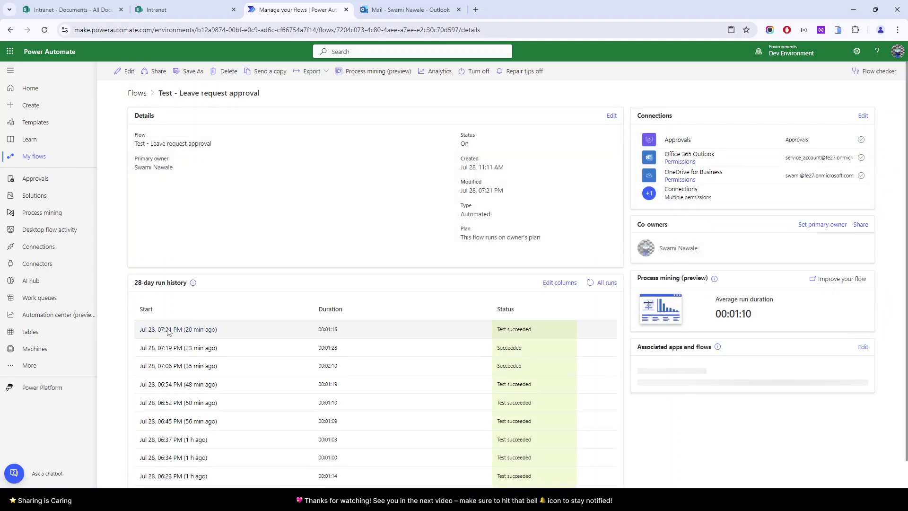
left_click(591, 282)
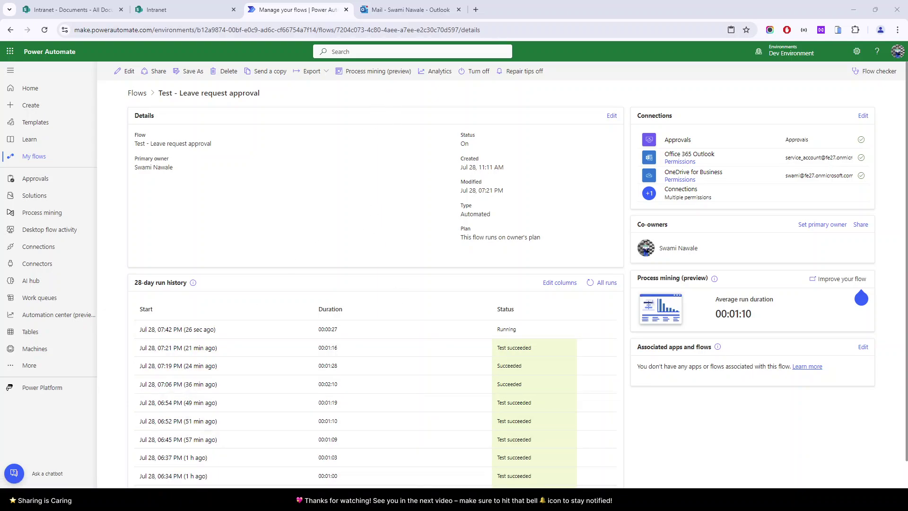
Step: Open the 7:43 PM leave request email and submit an approval with the comment 'A'
left_click(396, 6)
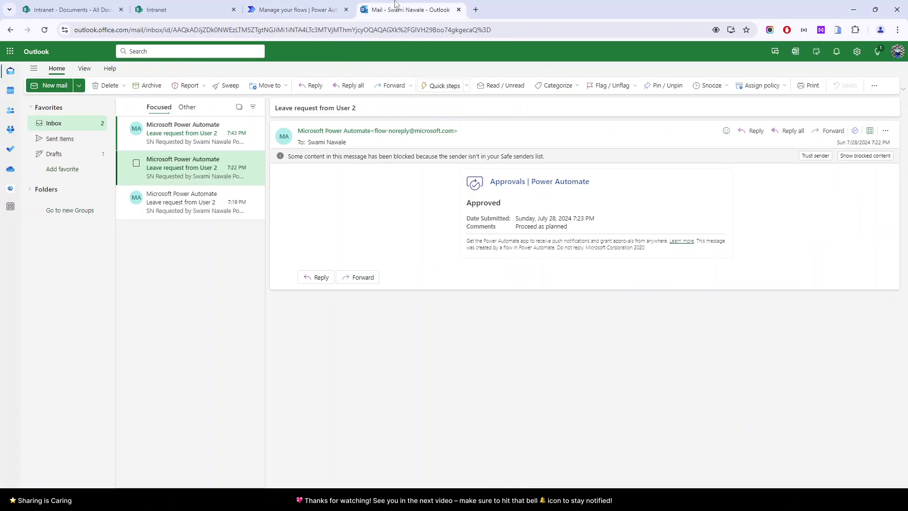
left_click(172, 139)
left_click_drag(275, 113, 336, 108)
left_click(383, 111)
left_click(370, 114)
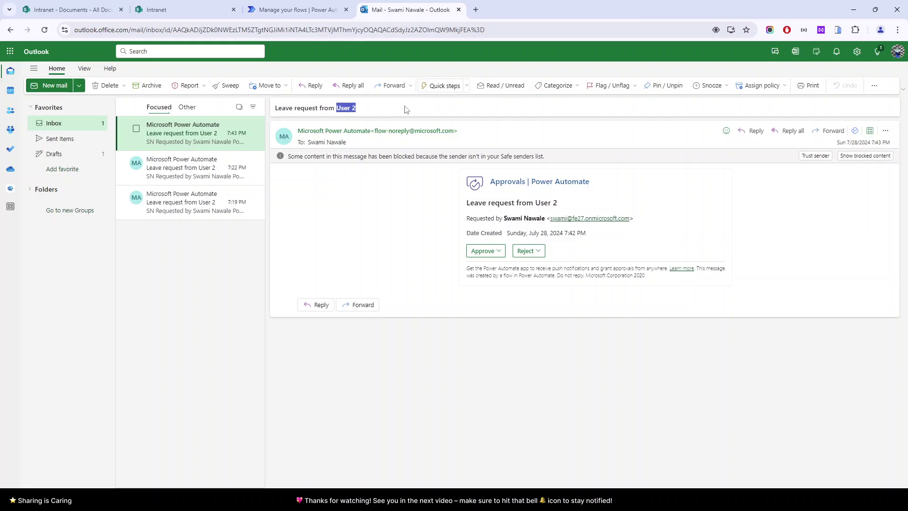
left_click(483, 250)
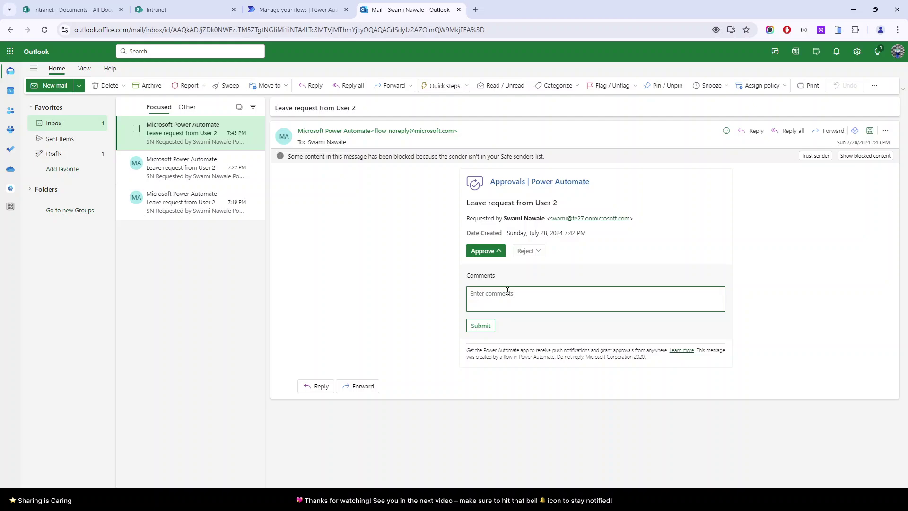
type("Approved by SN")
triple_click(507, 292)
left_click(492, 326)
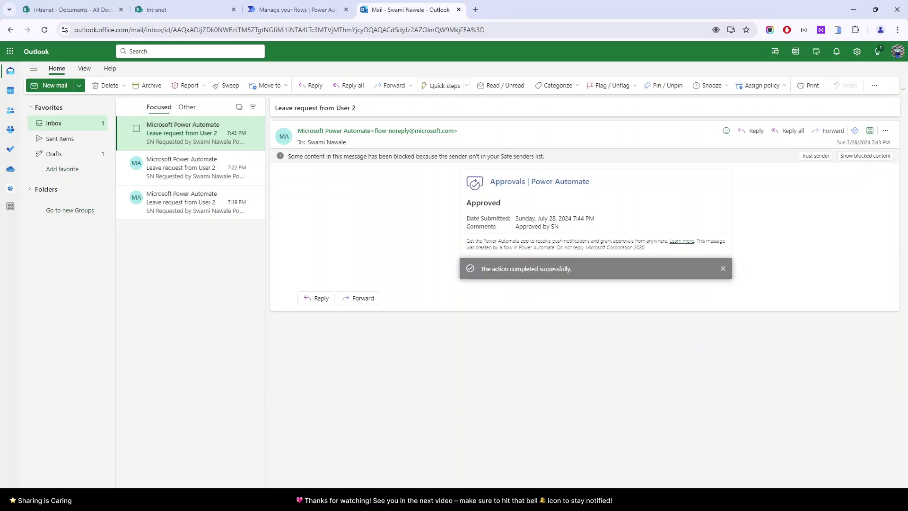
Step: In the second approver's mailbox, approve the newest leave request with an 'Approved by' comment
mouse_move(422, 500)
left_click(422, 454)
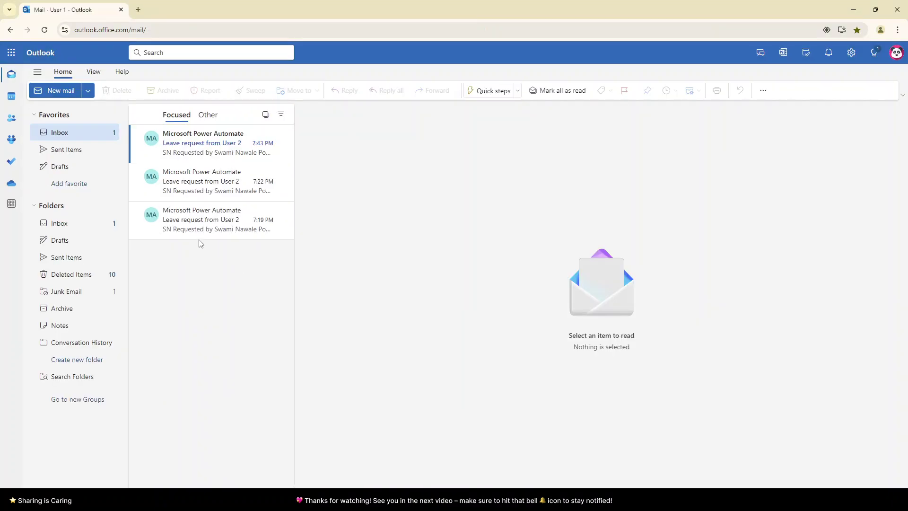
left_click(205, 156)
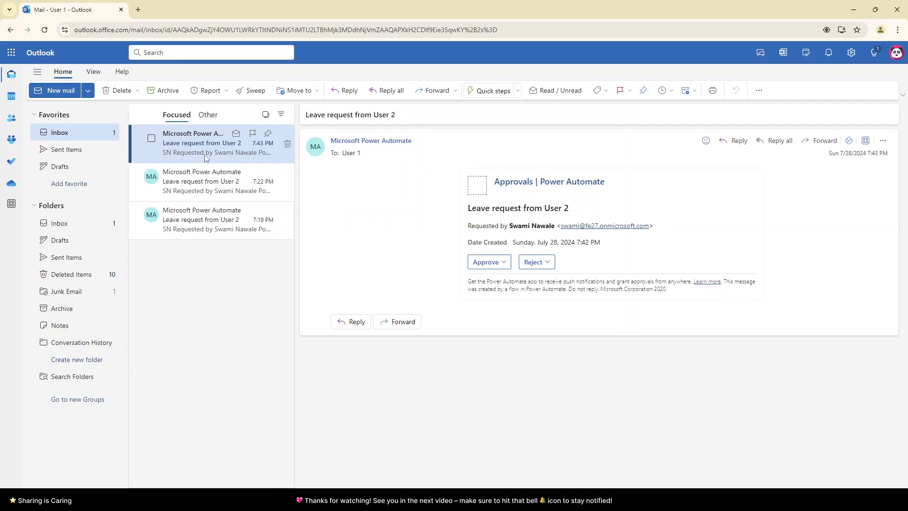
triple_click(416, 120)
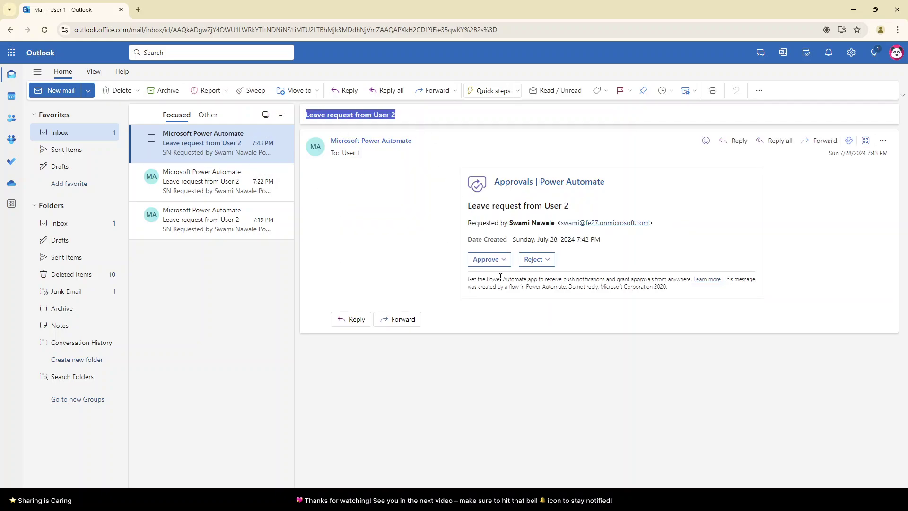
left_click(482, 260)
left_click(506, 319)
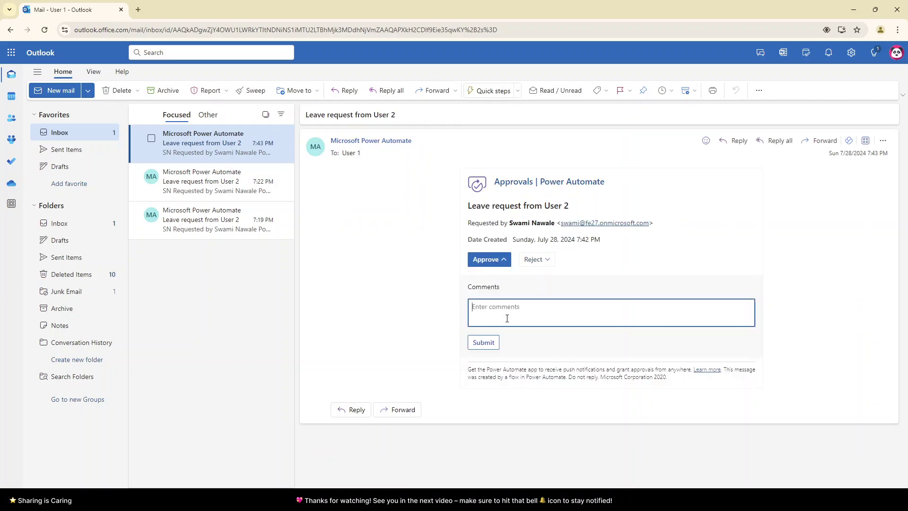
type("Approved by SN")
left_click(488, 346)
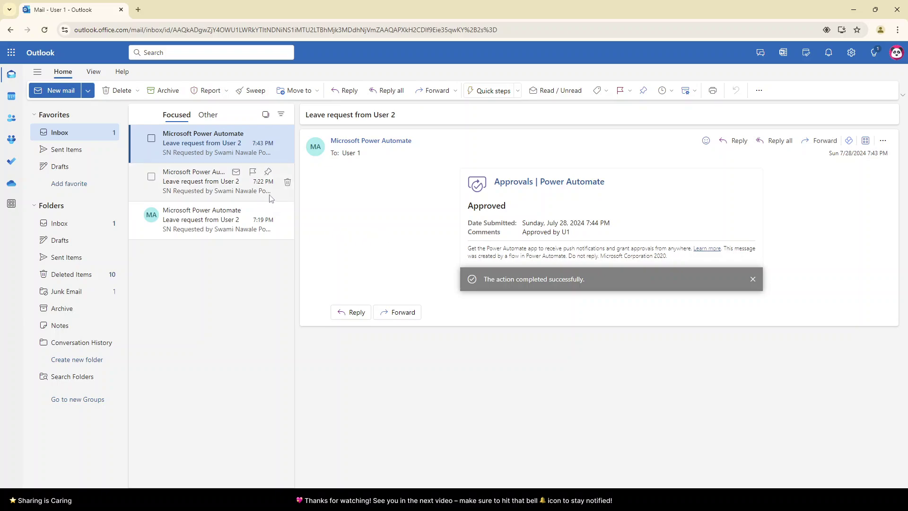
mouse_move(506, 500)
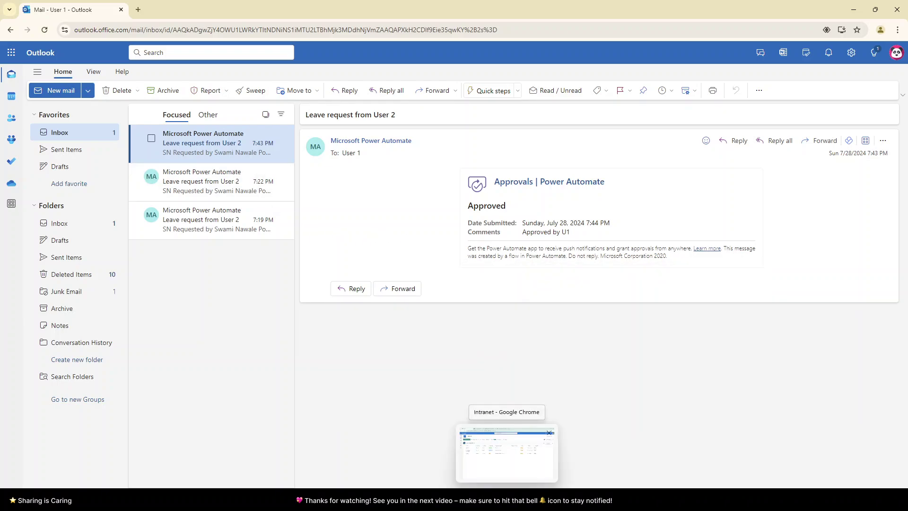
Step: Open the 7:44 PM Sick leave approval email in the requester's mailbox and preview its PDF
left_click(506, 454)
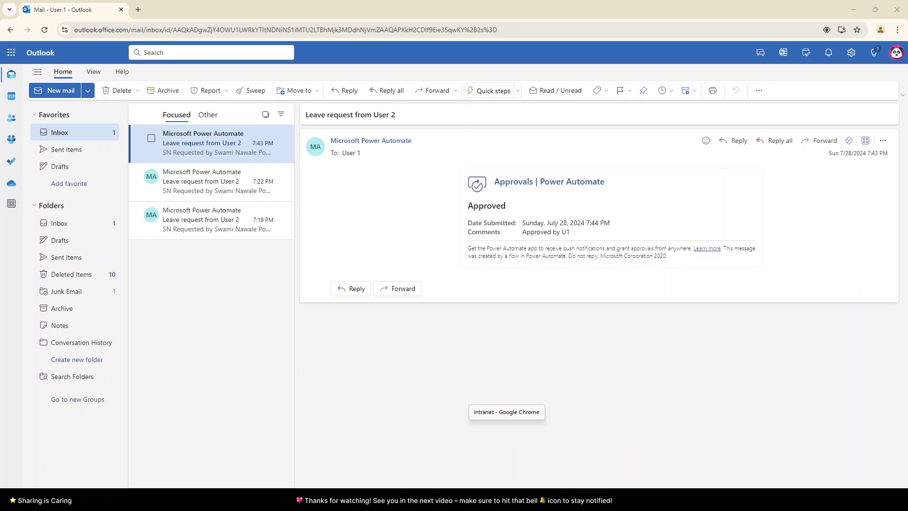
left_click(184, 11)
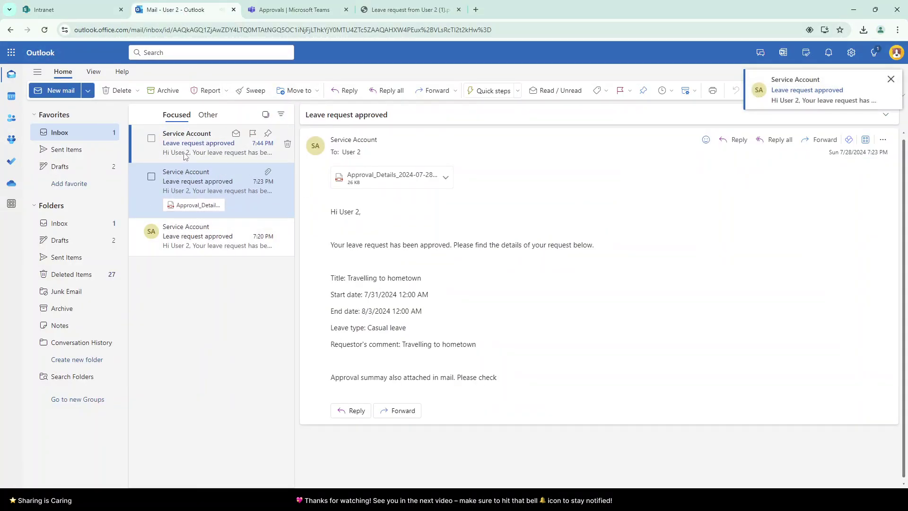
left_click(184, 146)
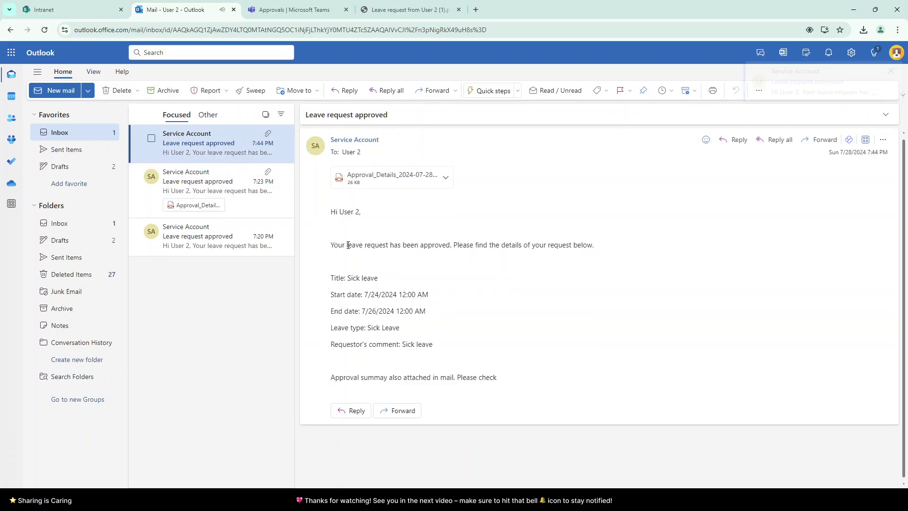
left_click_drag(332, 209, 333, 275)
left_click(441, 349)
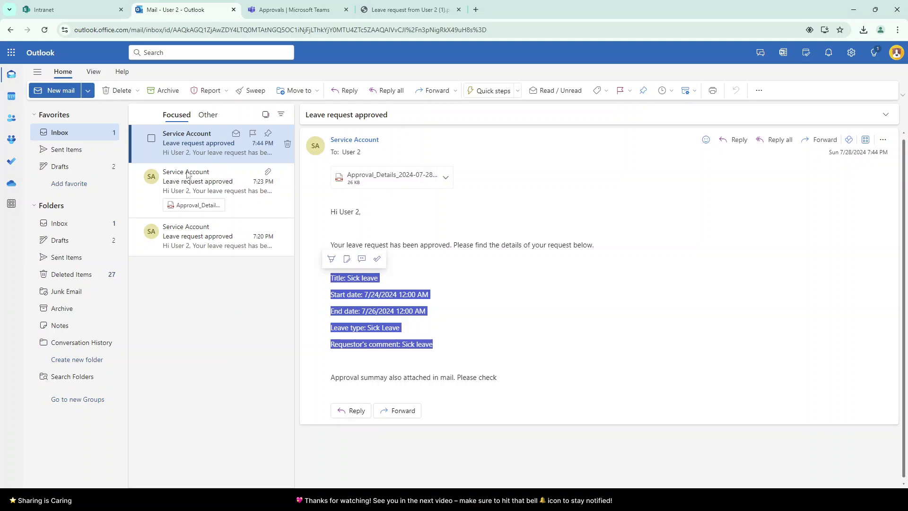
left_click(398, 182)
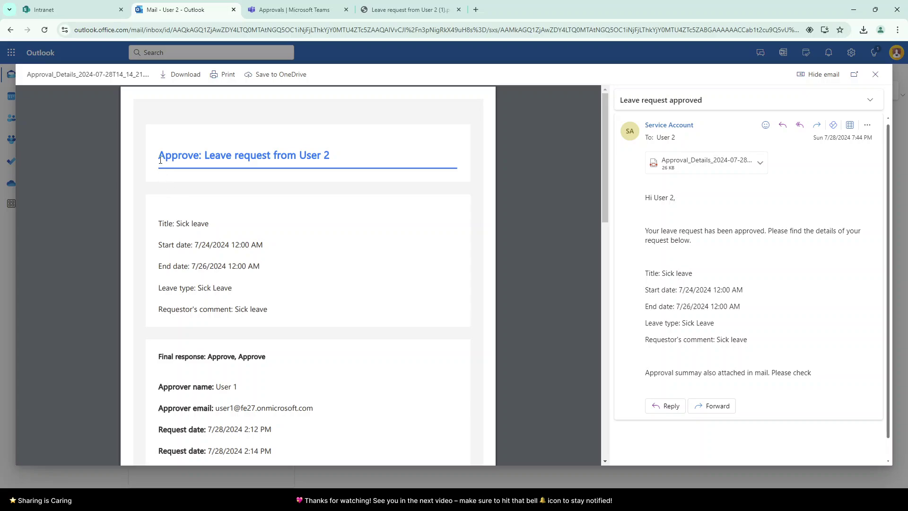
Step: Highlight the PDF's title, request details, and the first approver's details and comment
left_click_drag(160, 160, 335, 167)
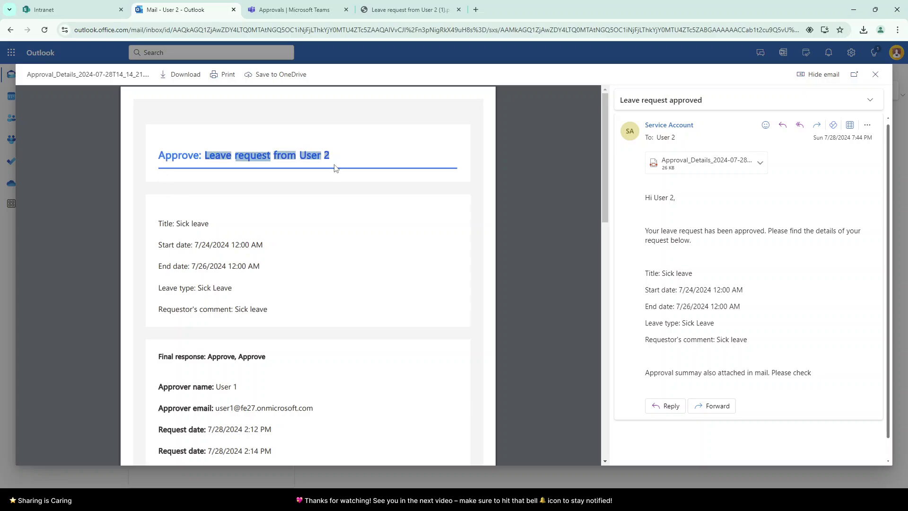
scroll(335, 168, "down", 2)
left_click_drag(176, 176, 202, 242)
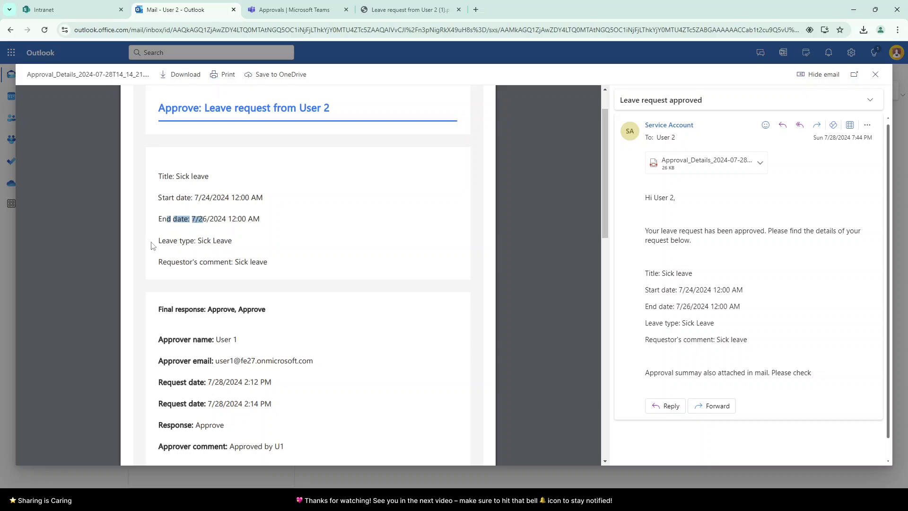
left_click_drag(158, 176, 272, 260)
scroll(271, 262, "down", 5)
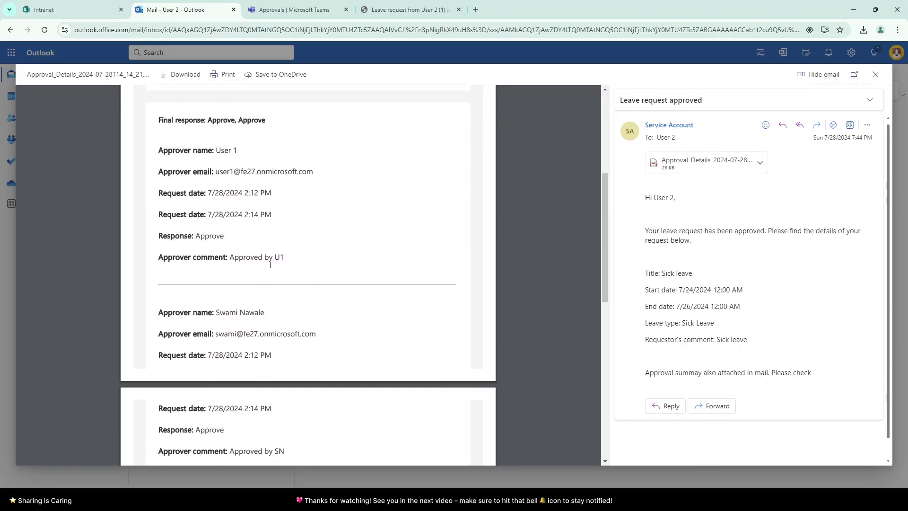
left_click_drag(158, 151, 300, 314)
left_click(292, 260)
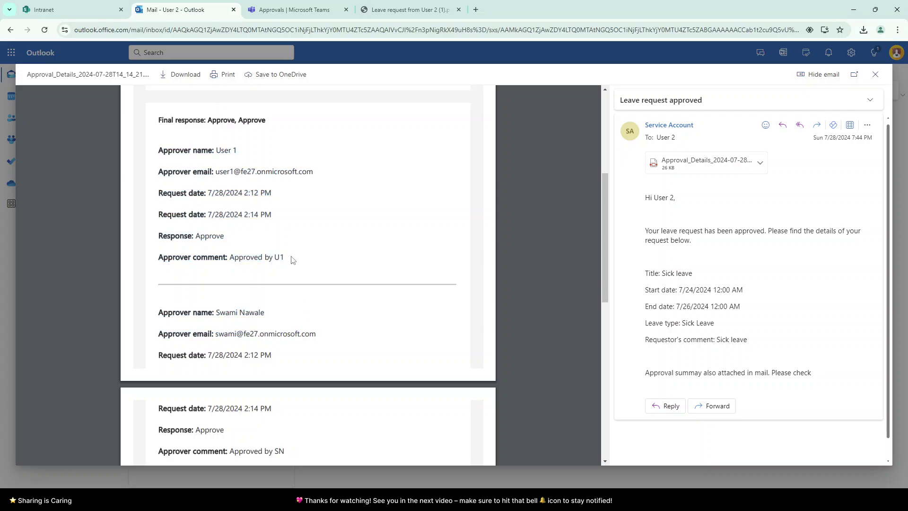
left_click_drag(259, 257, 184, 260)
Step: Select the second approver's comment line further down the PDF summary
scroll(188, 252, "down", 1)
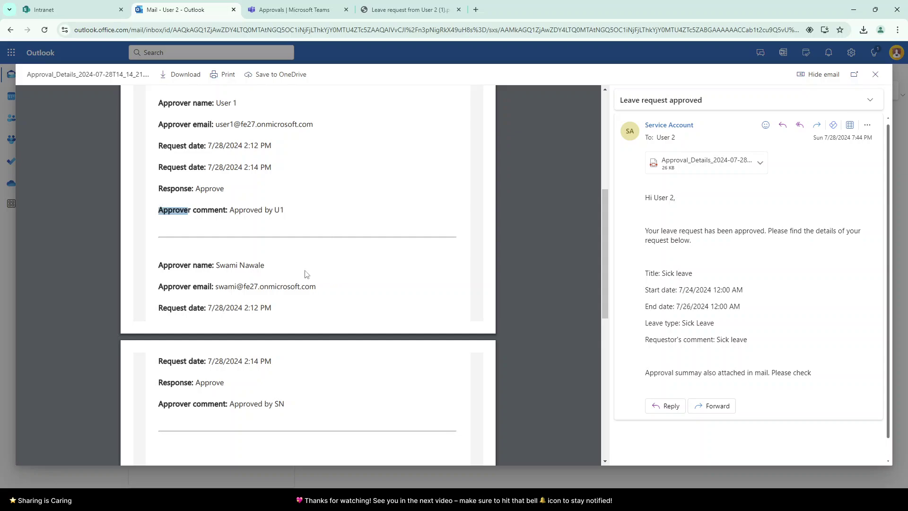
scroll(265, 315, "down", 3)
scroll(225, 357, "down", 1)
left_click_drag(215, 264, 298, 263)
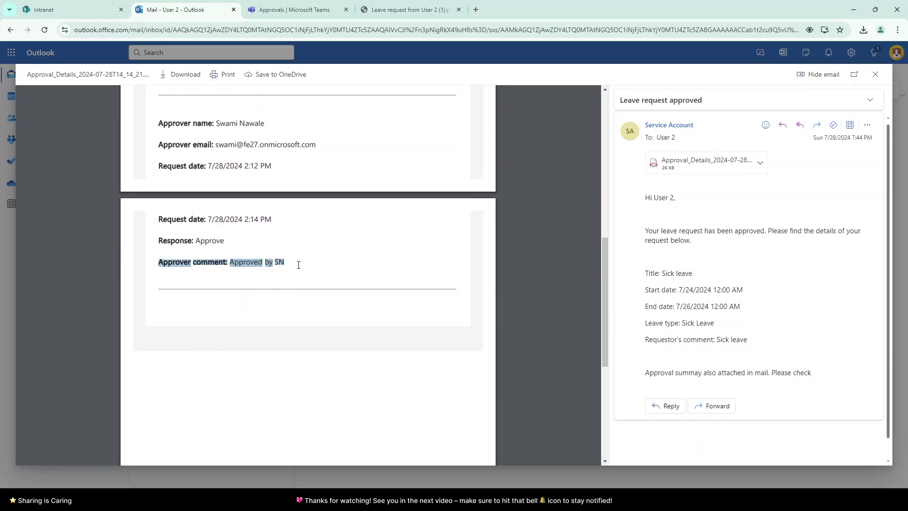
scroll(346, 307, "up", 1)
scroll(345, 308, "up", 10)
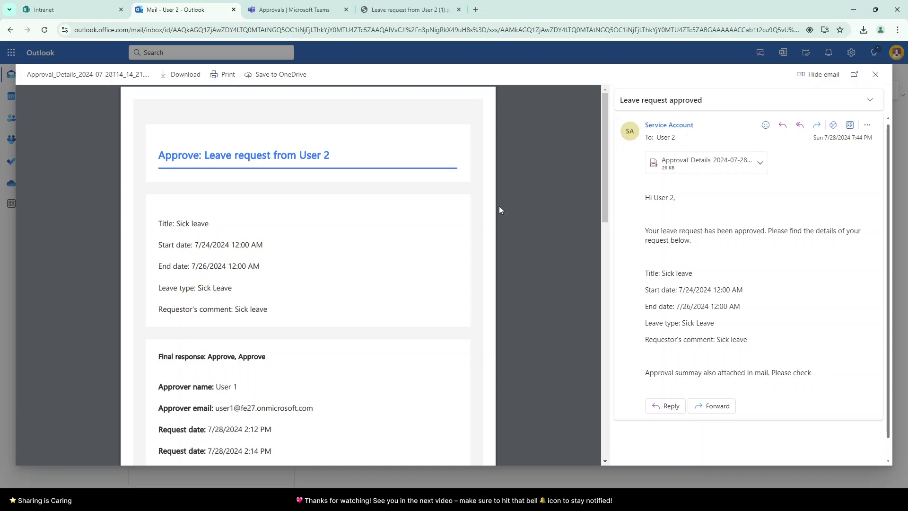
Step: Close the attachment preview and switch to the Power Automate browser window
left_click(875, 74)
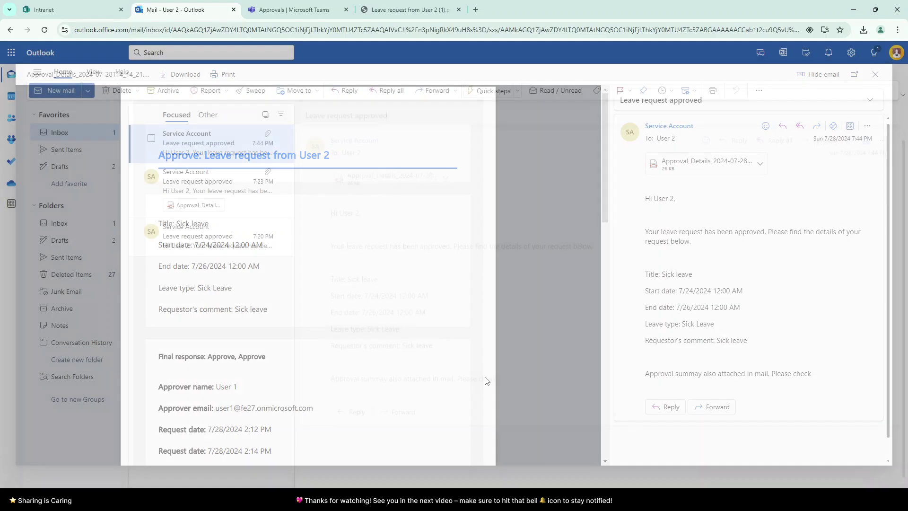
mouse_move(333, 498)
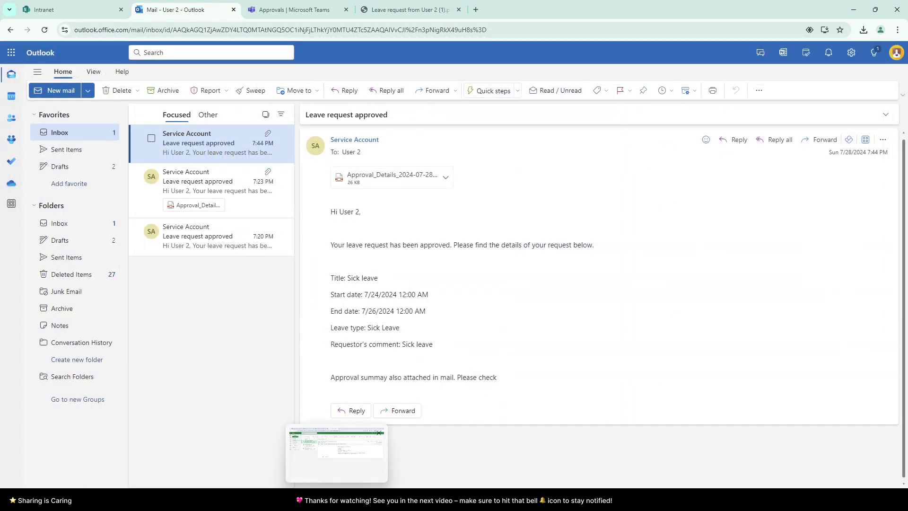
left_click(333, 456)
Step: Open the 'Test - Leave request approval' flow in the designer
left_click(311, 12)
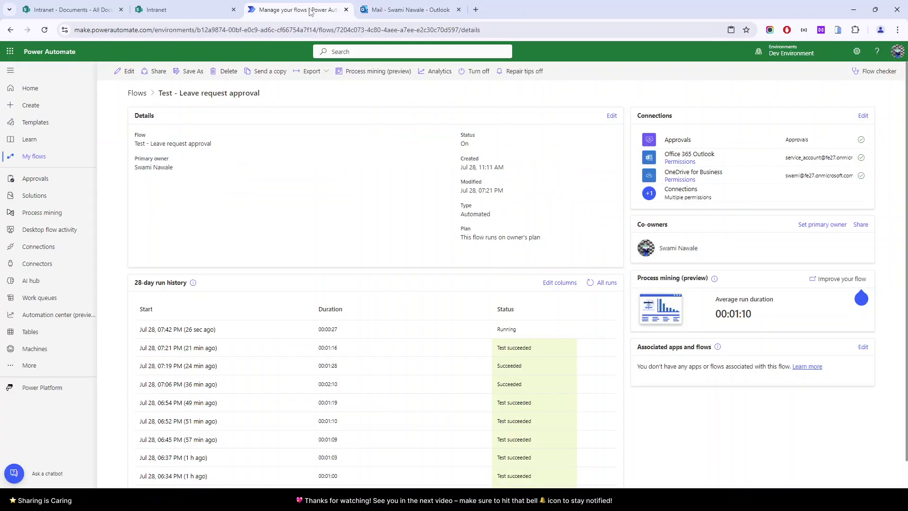
left_click(124, 71)
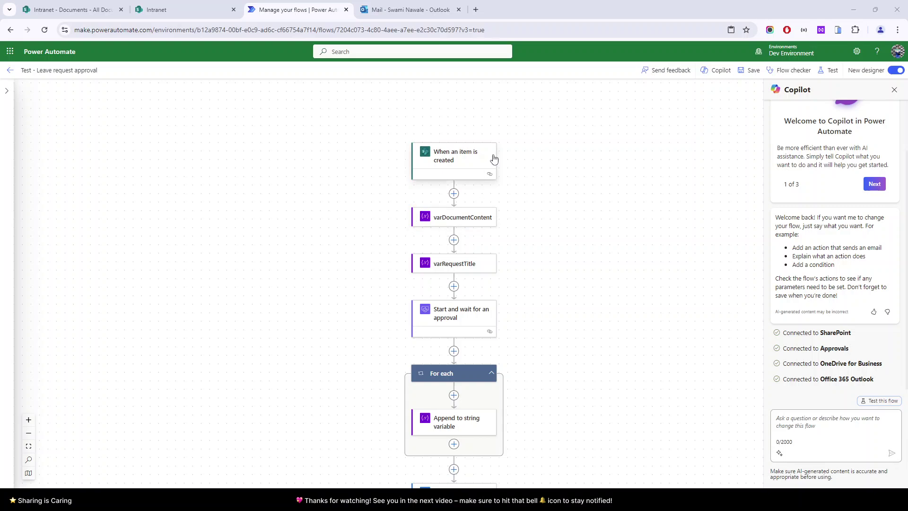
scroll(493, 158, "up", 3)
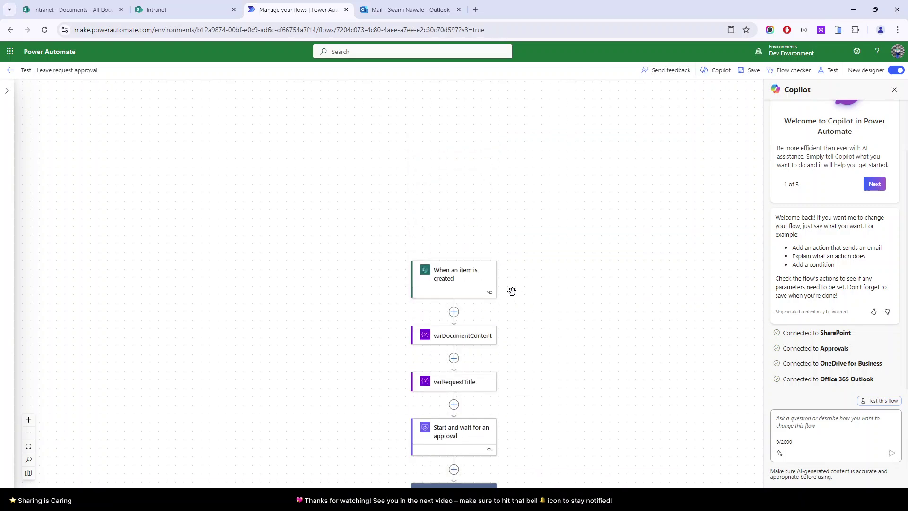
scroll(512, 291, "up", 3)
scroll(478, 294, "up", 1)
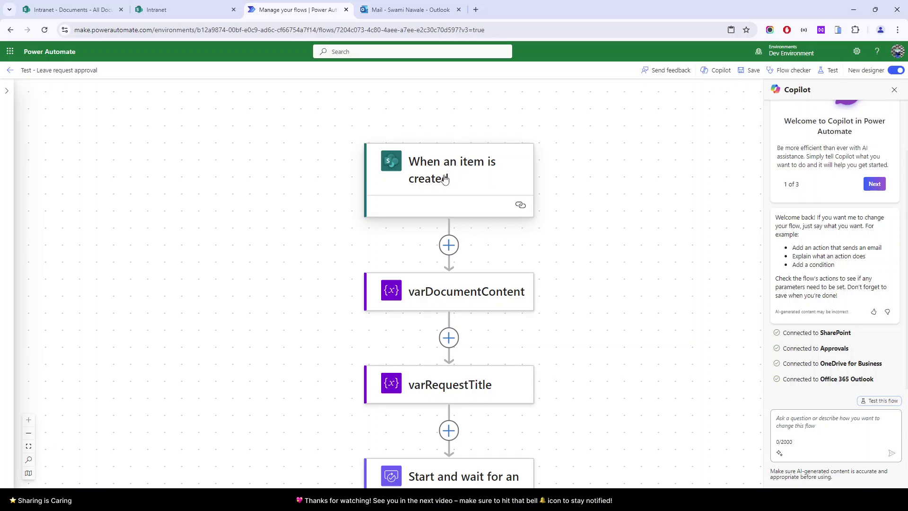
Step: Inspect the trigger and varDocumentContent settings, then return to the Outlook window
left_click(460, 174)
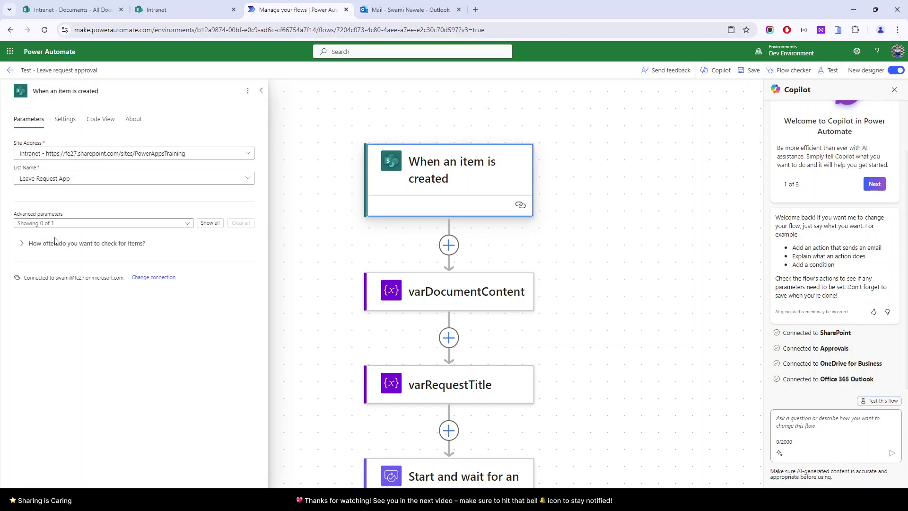
scroll(459, 312, "down", 2)
left_click(441, 194)
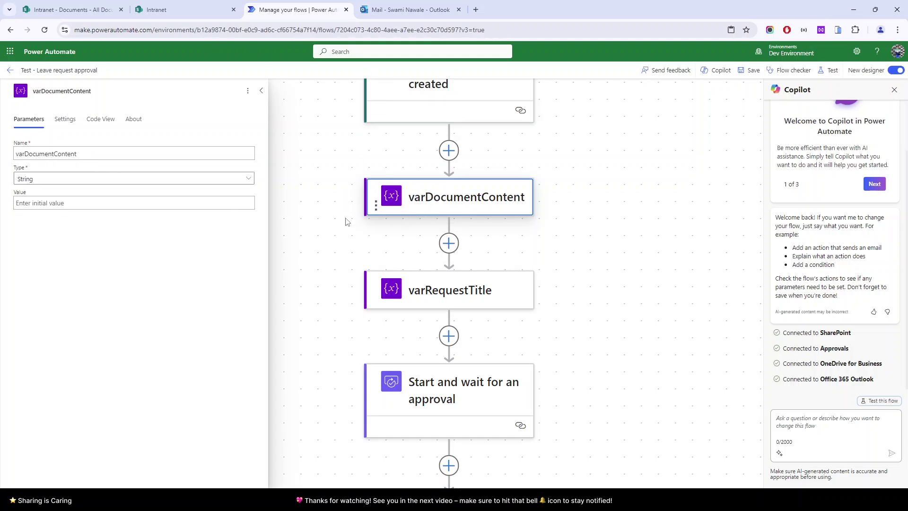
left_click(598, 449)
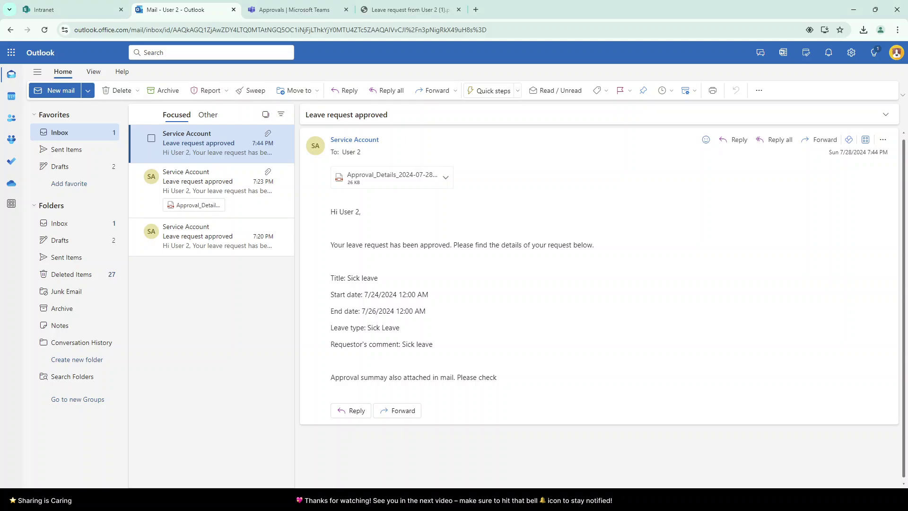
Step: Preview the Approval_Details PDF attachment again, then go back to the flow editor
left_click(368, 178)
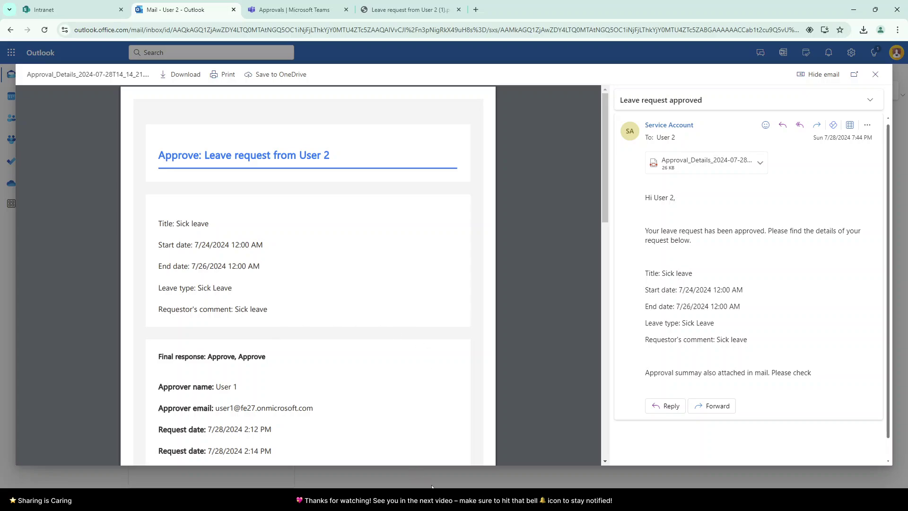
left_click(337, 455)
Step: Confirm varRequestTitle's value uses the item Title token, then view the Start and wait for an approval settings
scroll(403, 305, "down", 2)
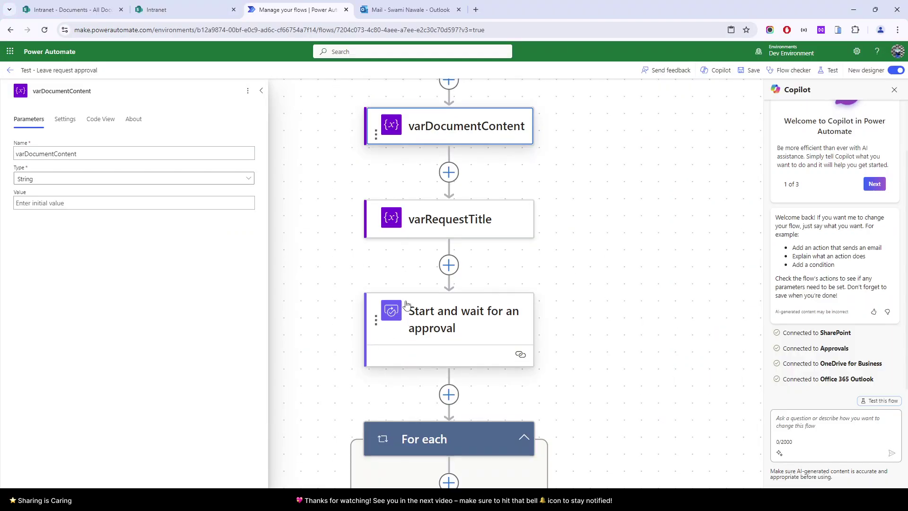
left_click(418, 232)
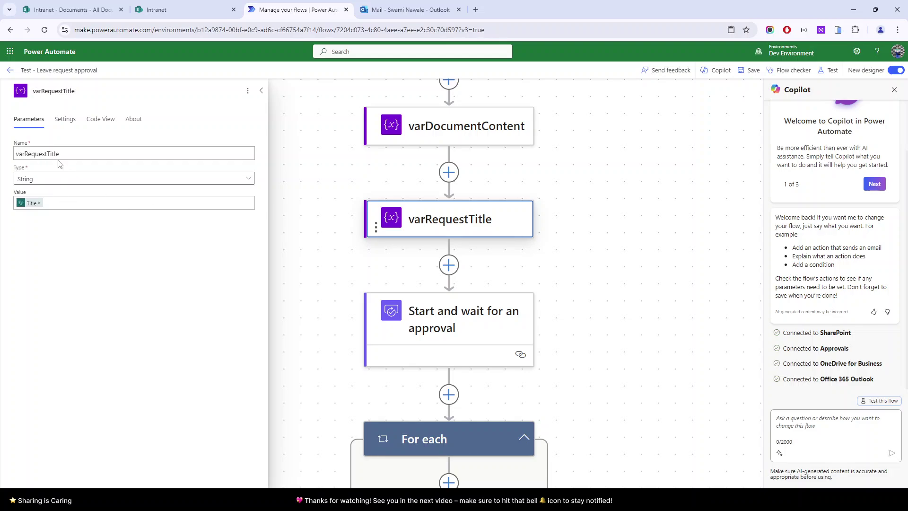
left_click(53, 204)
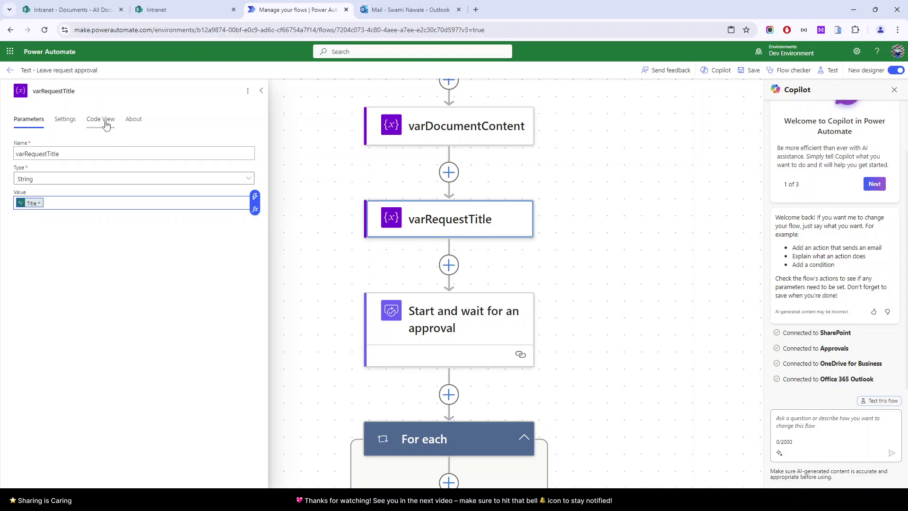
scroll(378, 241, "down", 1)
scroll(393, 253, "down", 2)
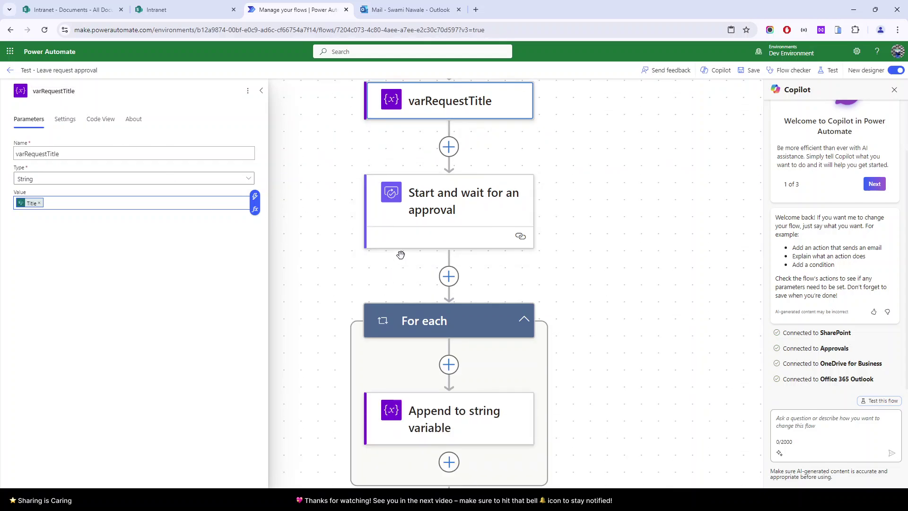
left_click(431, 196)
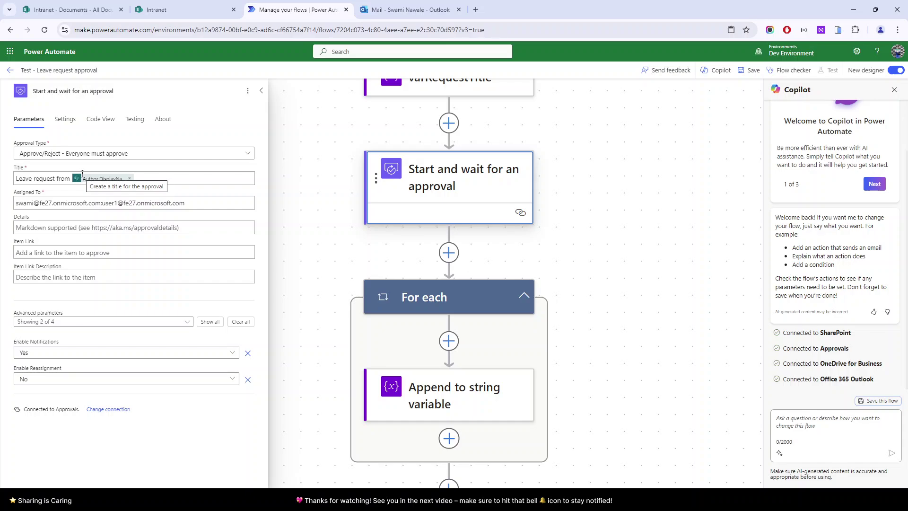
left_click(94, 153)
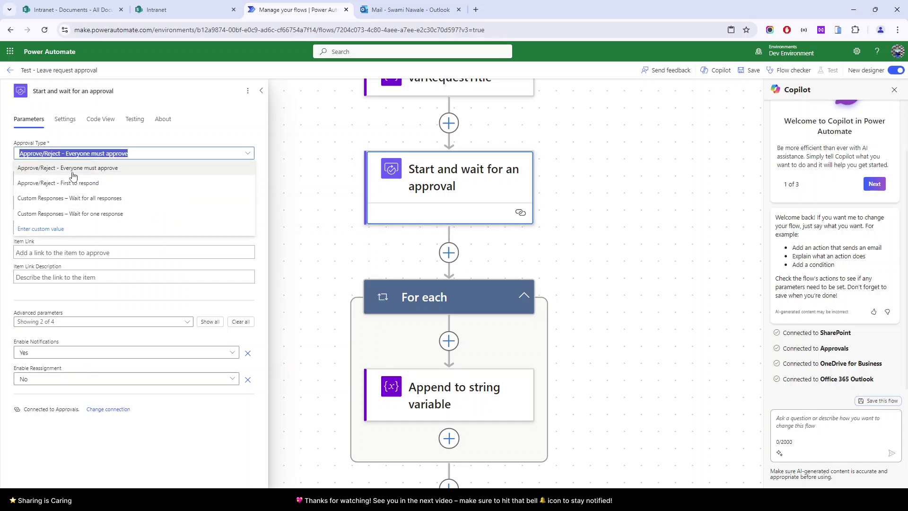
left_click(100, 148)
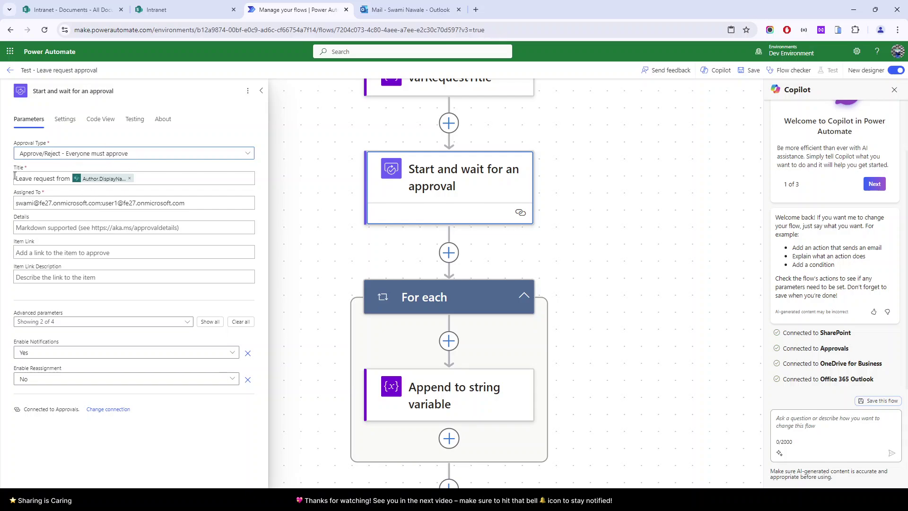
left_click(18, 203)
left_click_drag(16, 203, 101, 203)
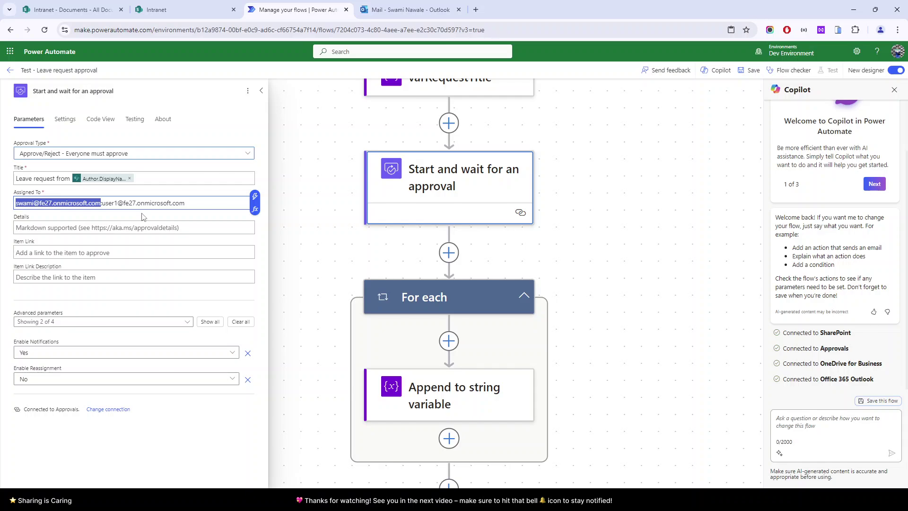
left_click_drag(194, 204, 96, 206)
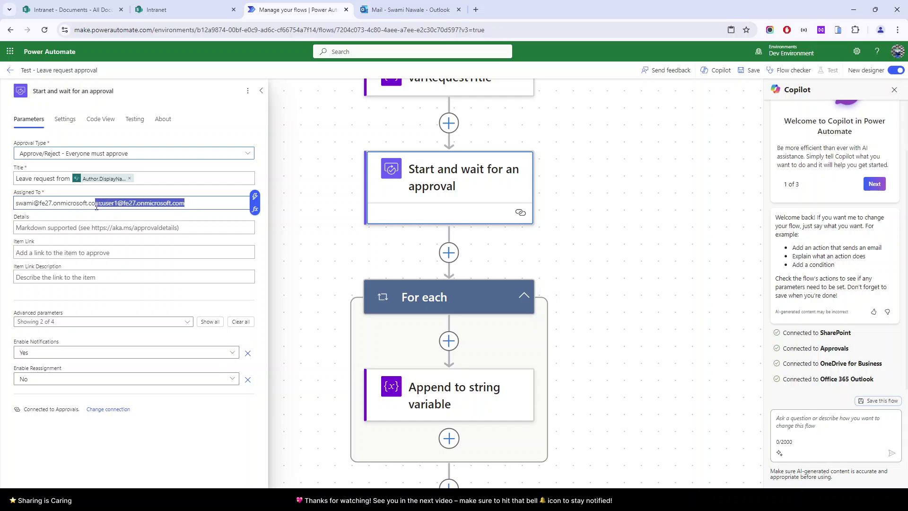
double_click(18, 204)
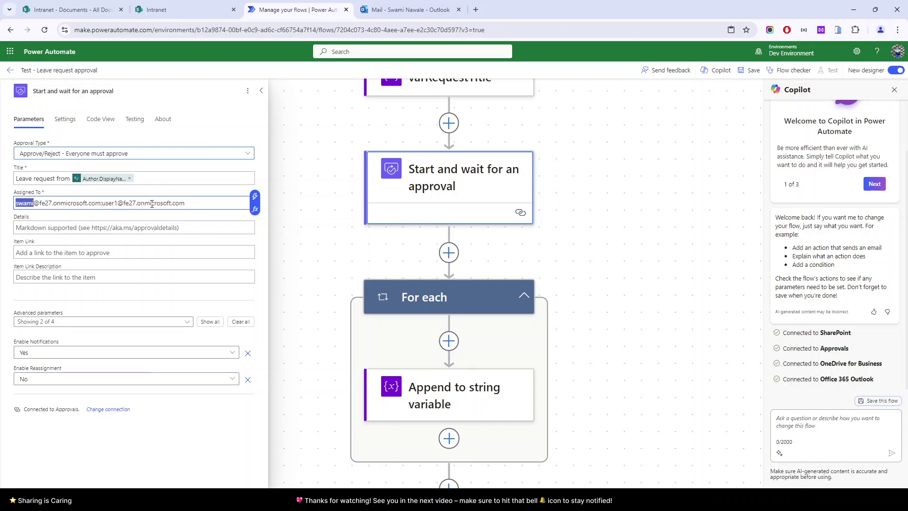
double_click(104, 204)
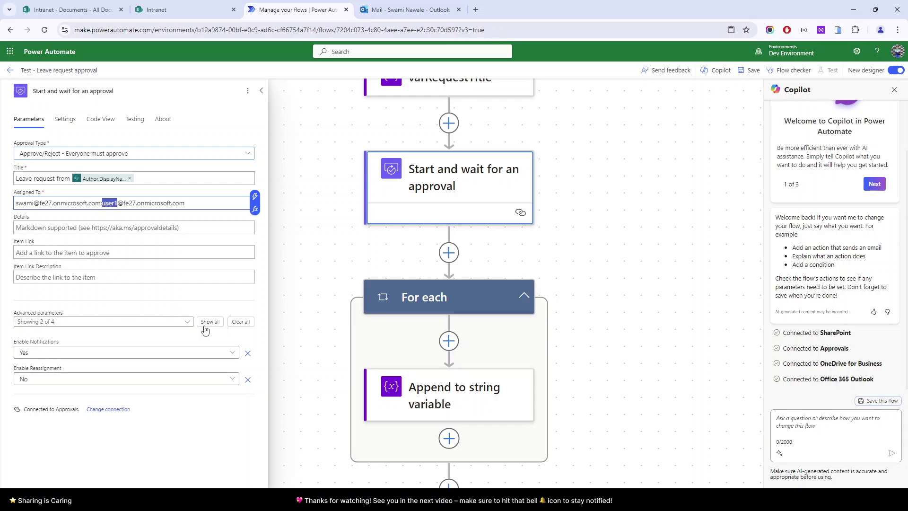
scroll(340, 293, "down", 4)
Step: Open the Append to string variable step and inspect its appended HTML summary value
left_click(416, 225)
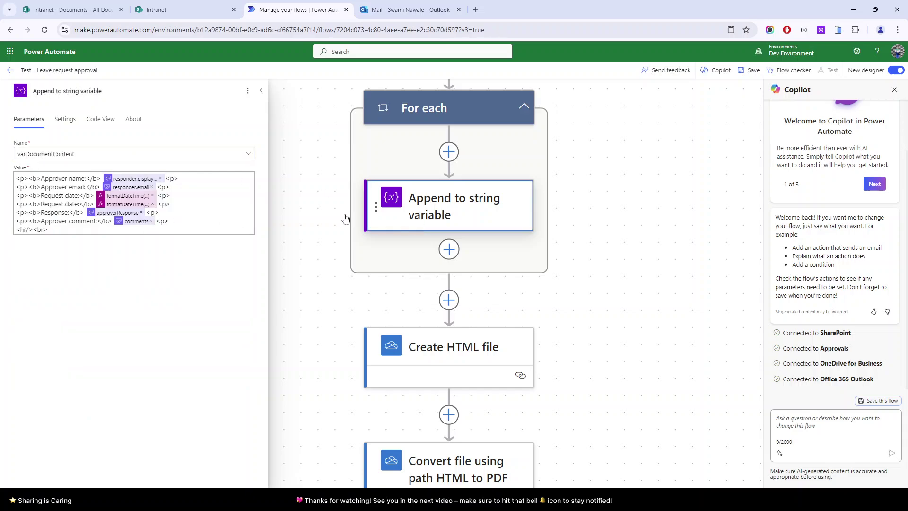
scroll(294, 238, "up", 1)
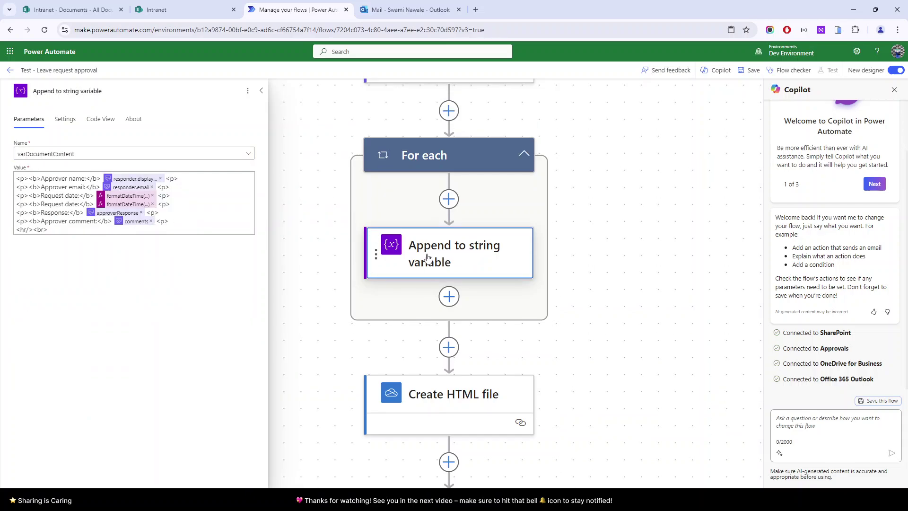
left_click(66, 223)
key("ctrl+a")
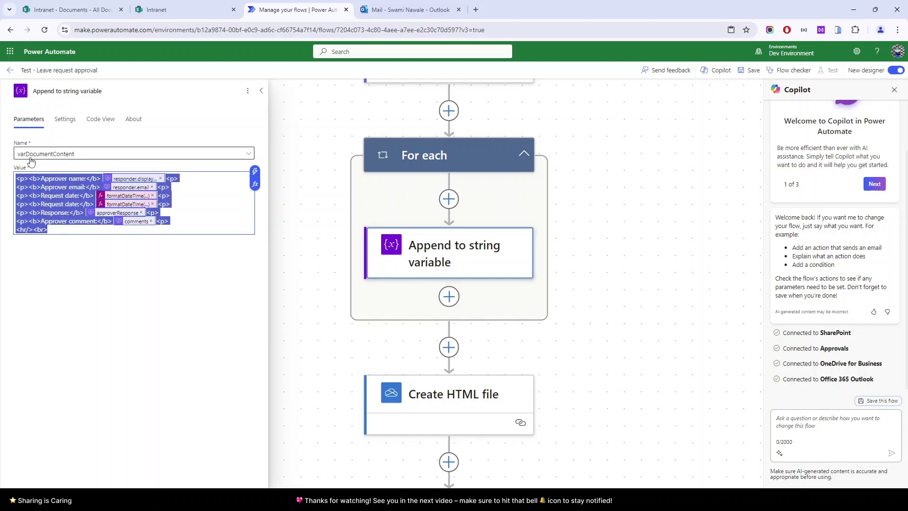
scroll(379, 259, "up", 6)
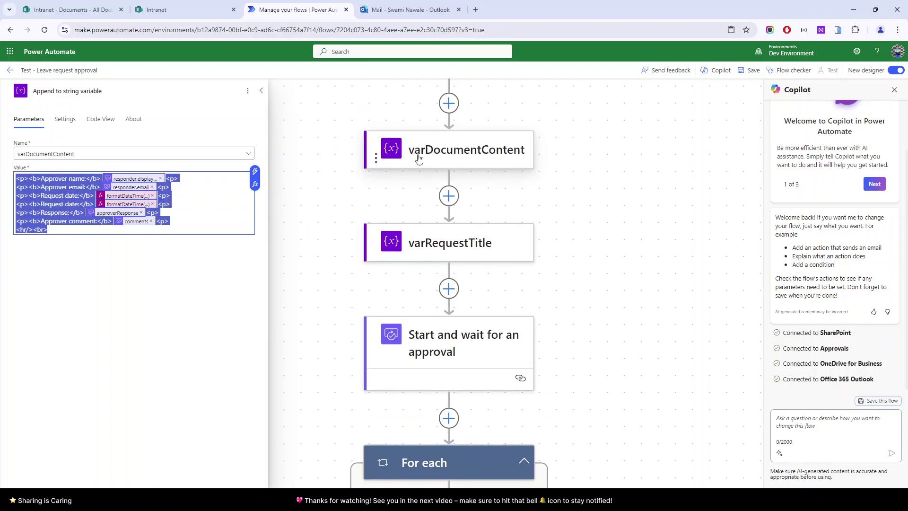
scroll(431, 195, "down", 5)
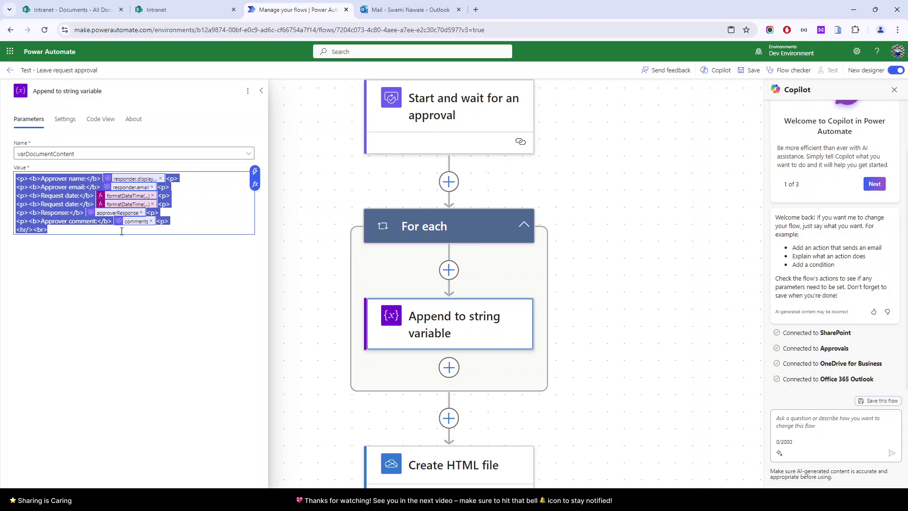
left_click(75, 229)
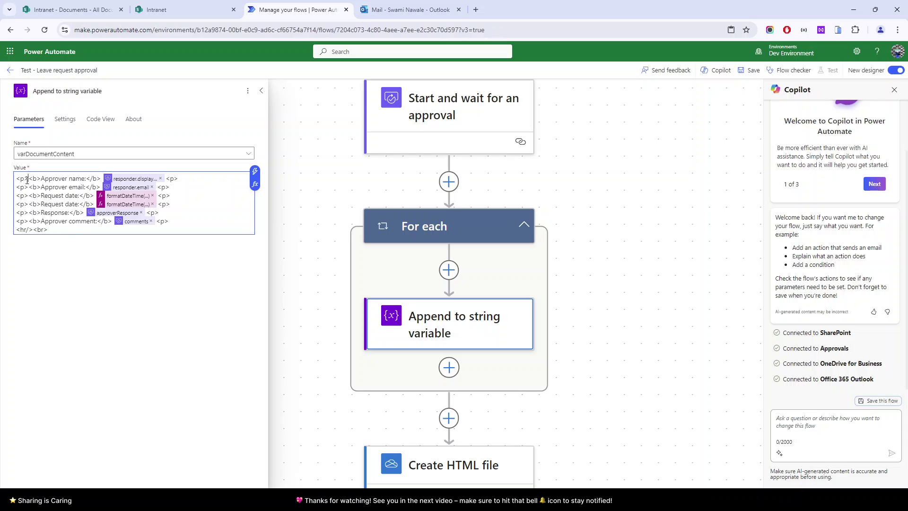
Step: Change the second 'Request date' label in the value to 'Completion date'
double_click(27, 179)
left_click_drag(42, 178, 85, 188)
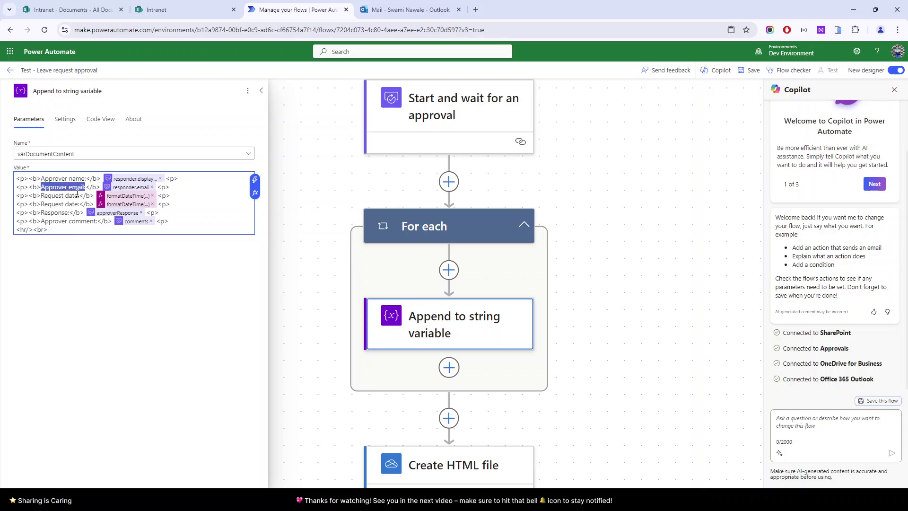
double_click(51, 204)
type("C")
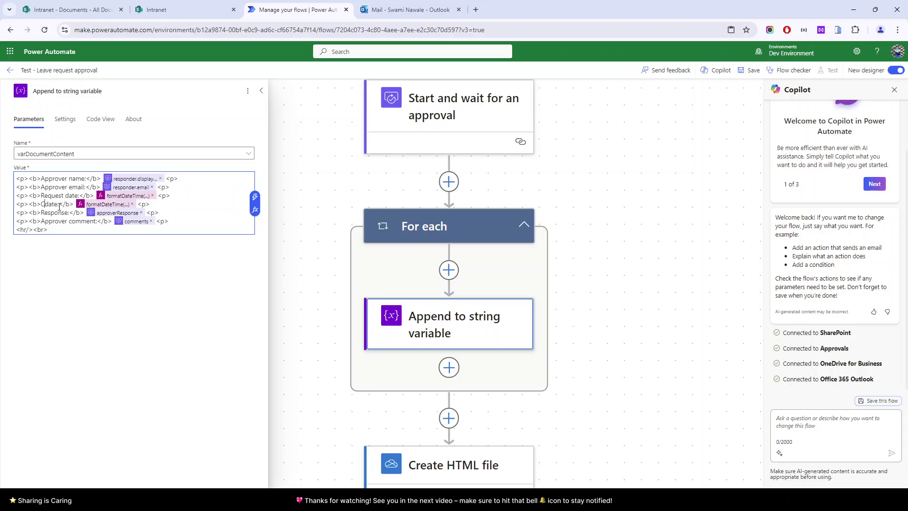
type("omplete")
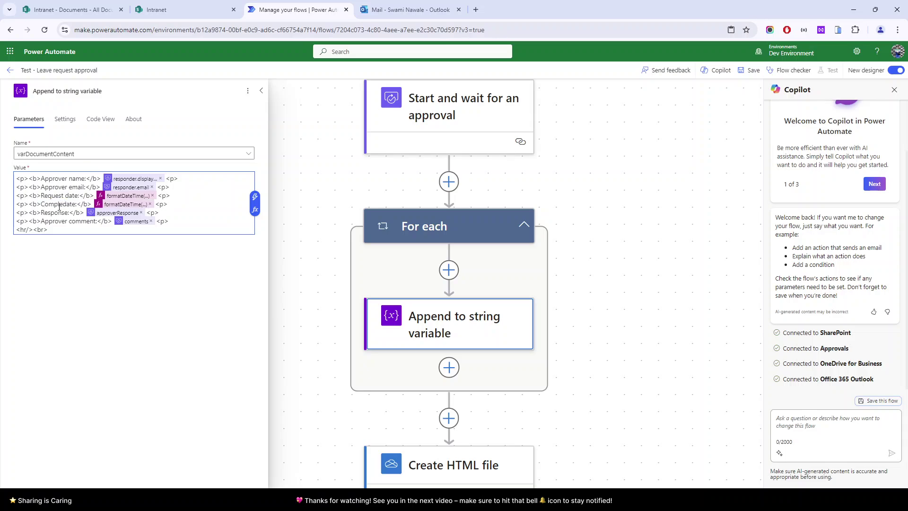
key("BackSpace")
type("ion")
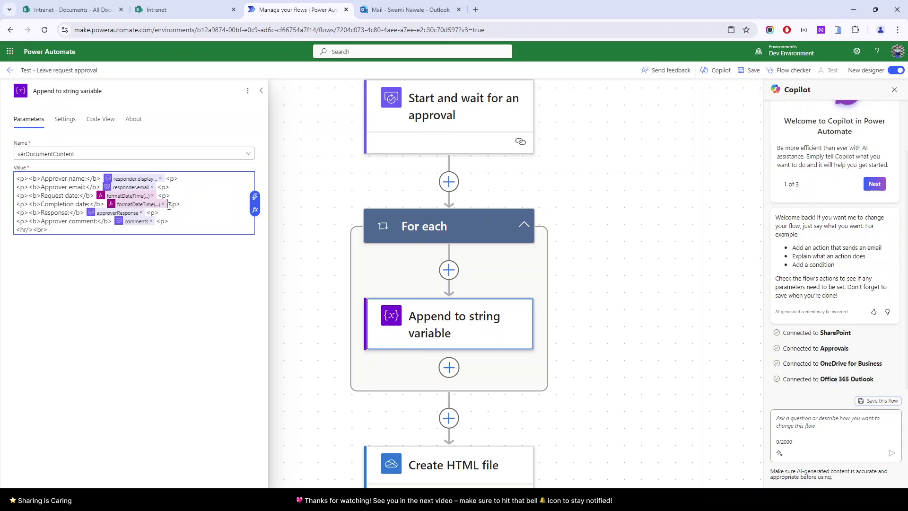
left_click(254, 197)
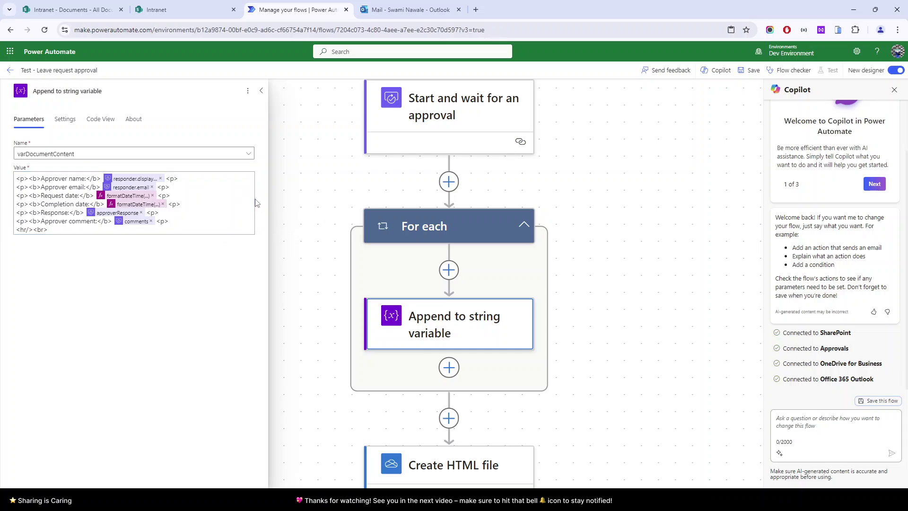
Step: Show all approval step outputs and search the dynamic values for 'compl'
scroll(295, 276, "down", 1)
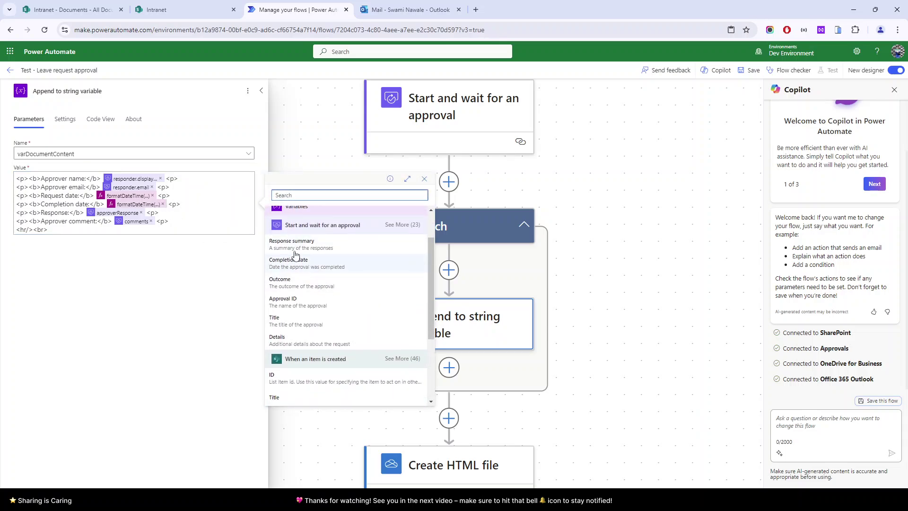
left_click(403, 225)
scroll(305, 264, "down", 3)
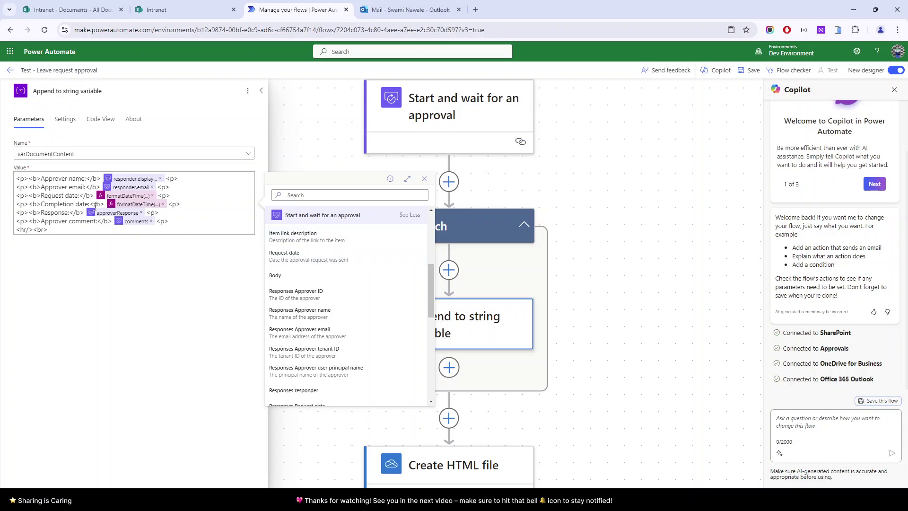
left_click(292, 194)
type("compl")
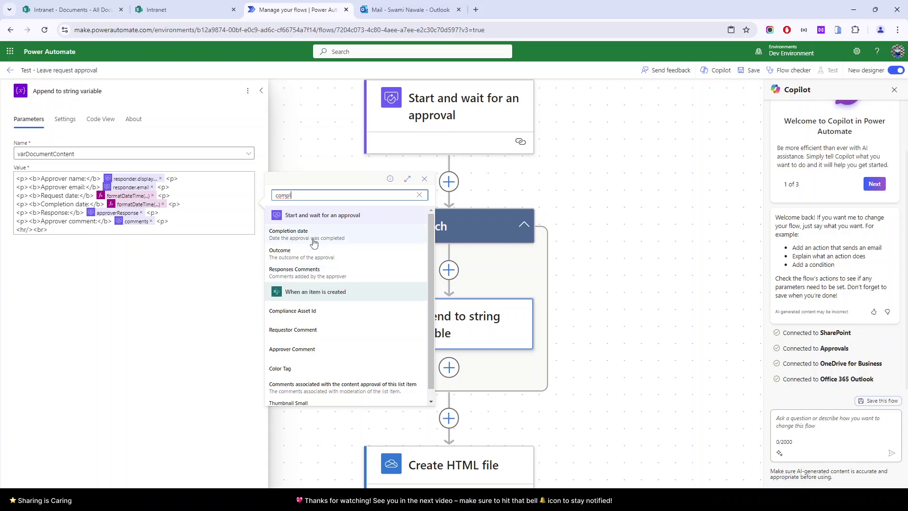
scroll(658, 232, "up", 2)
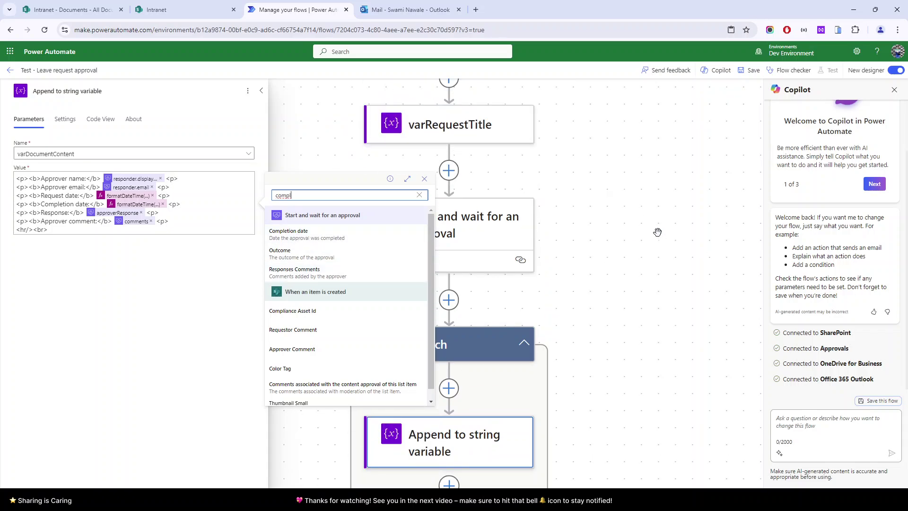
scroll(643, 251, "down", 3)
left_click(495, 195)
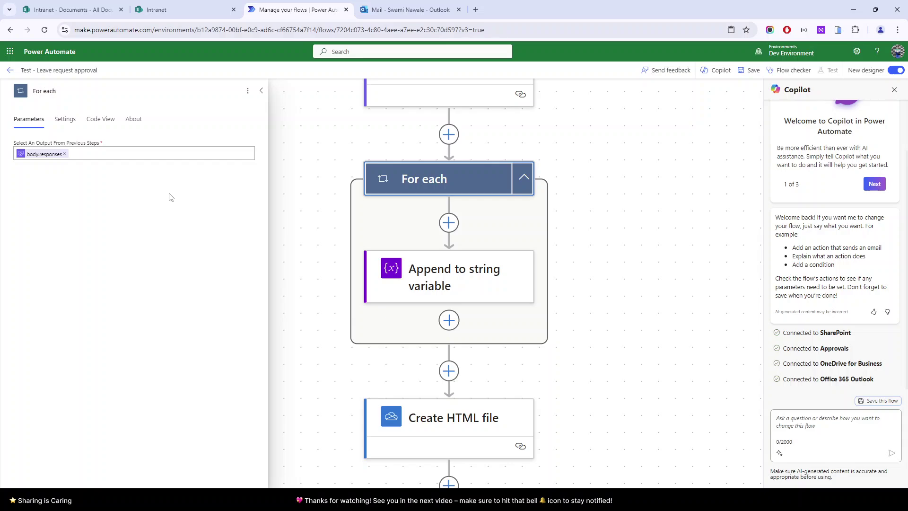
Step: Reopen the Append to string variable step, select its value, then switch to Outlook
left_click(458, 291)
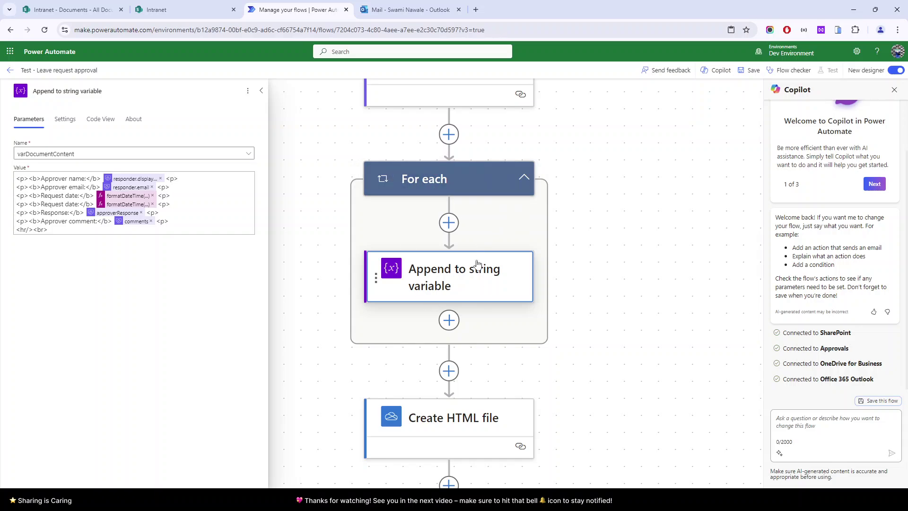
left_click_drag(64, 231, 7, 178)
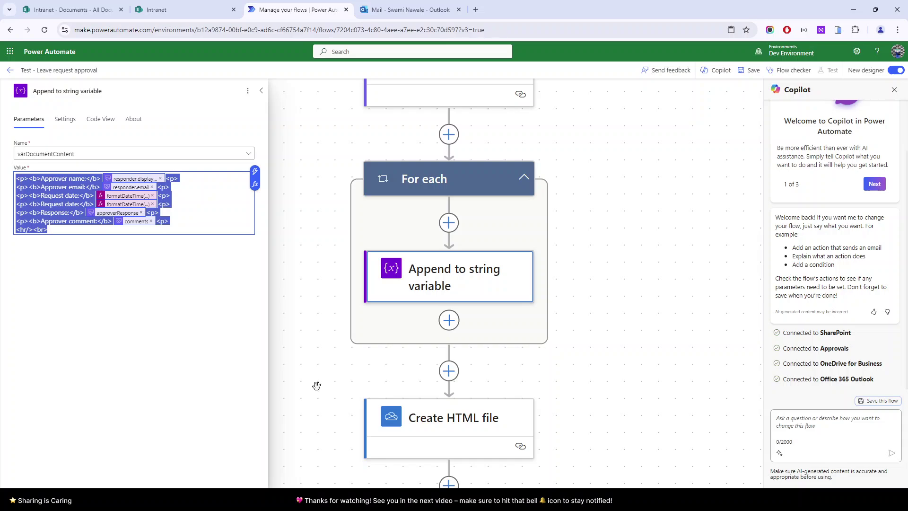
left_click(447, 422)
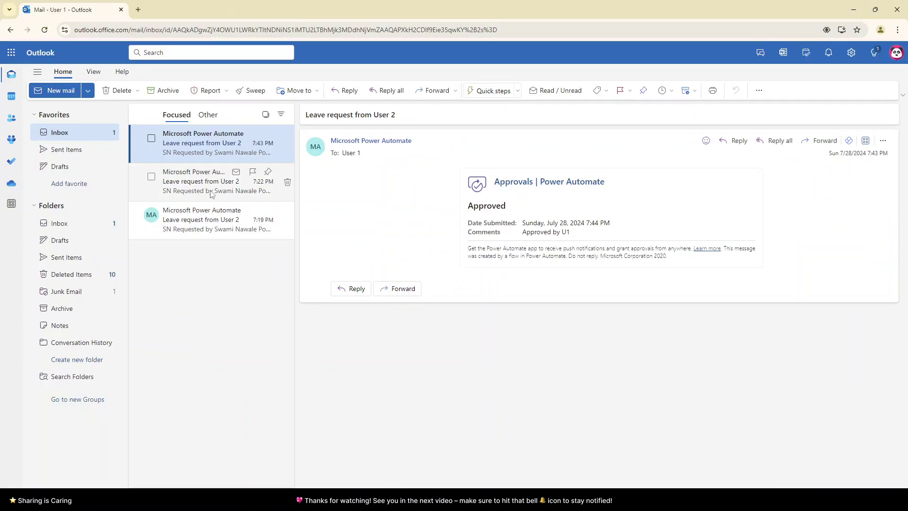
Step: Open another leave-request email's PDF and highlight the first approver's details and Response line
left_click(194, 177)
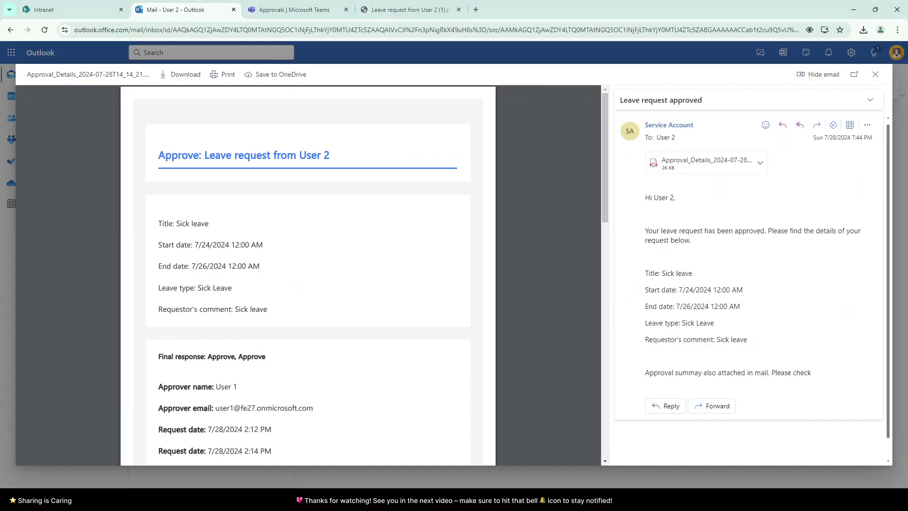
scroll(164, 289, "down", 3)
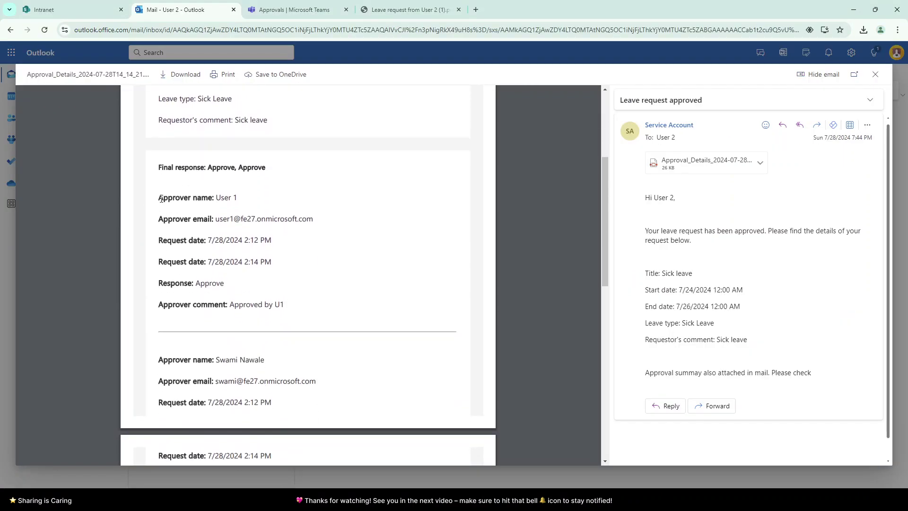
left_click_drag(161, 199, 216, 268)
left_click_drag(156, 283, 184, 283)
left_click(219, 277)
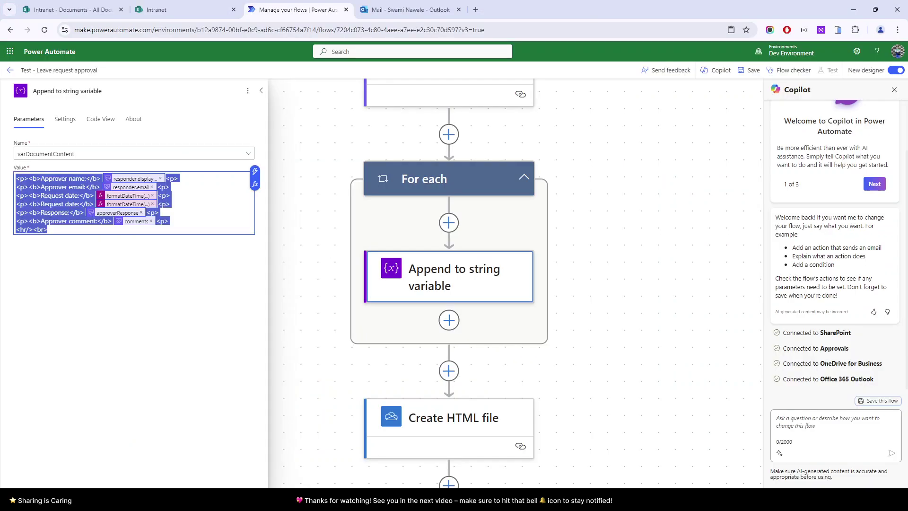
Step: Open the Create HTML file step and scroll through its file name and content settings
left_click(194, 225)
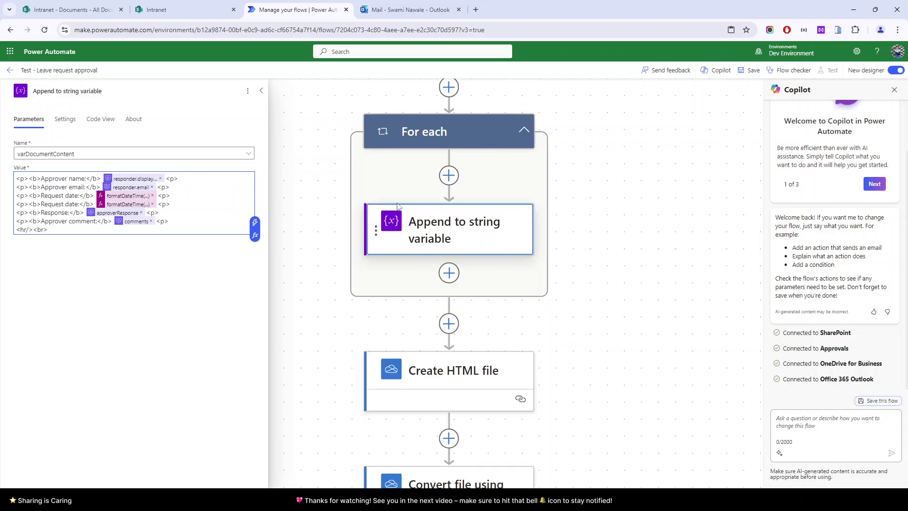
scroll(427, 248, "down", 4)
left_click(427, 247)
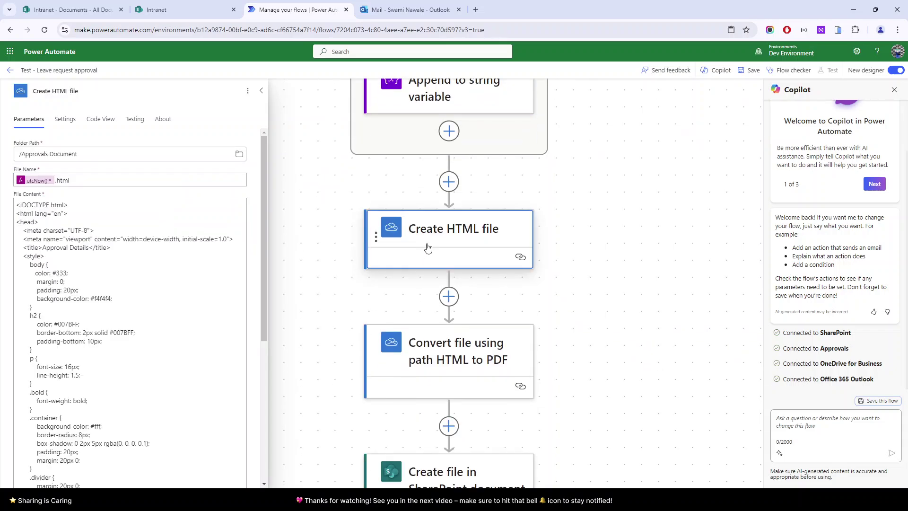
scroll(221, 295, "down", 3)
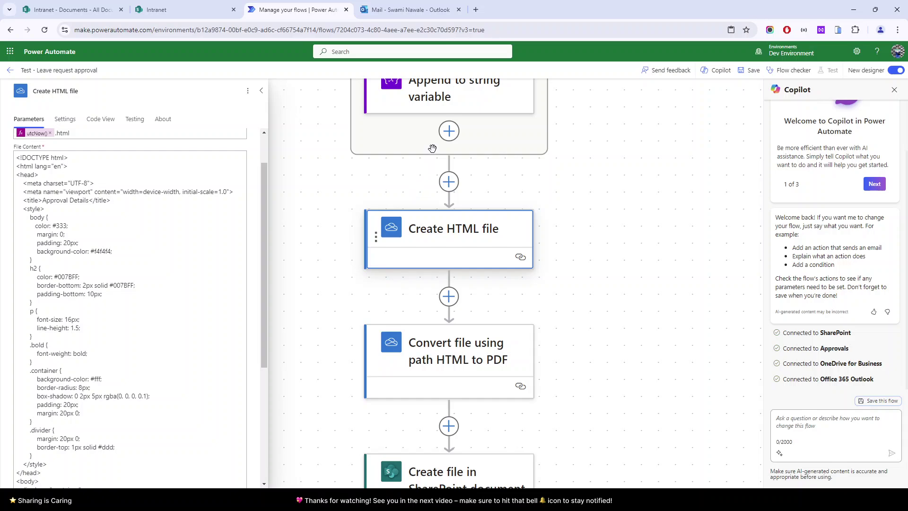
scroll(432, 149, "up", 1)
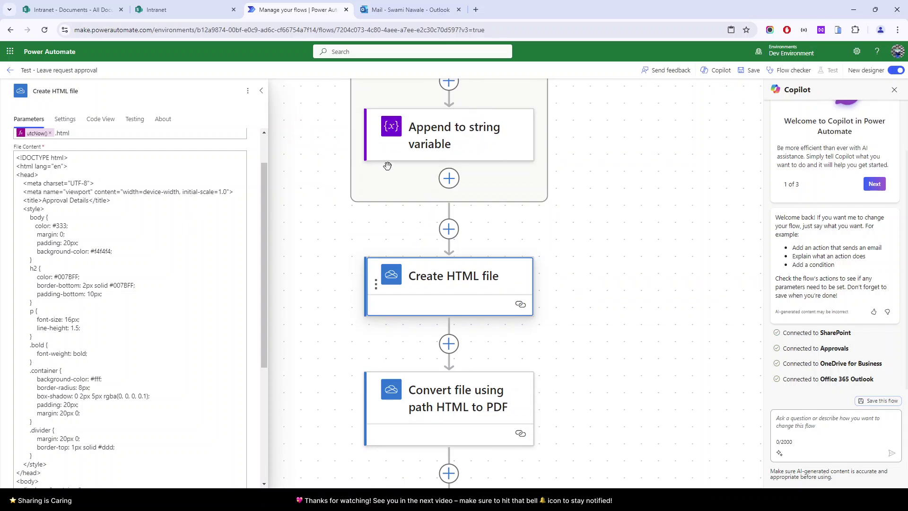
scroll(404, 293, "down", 1)
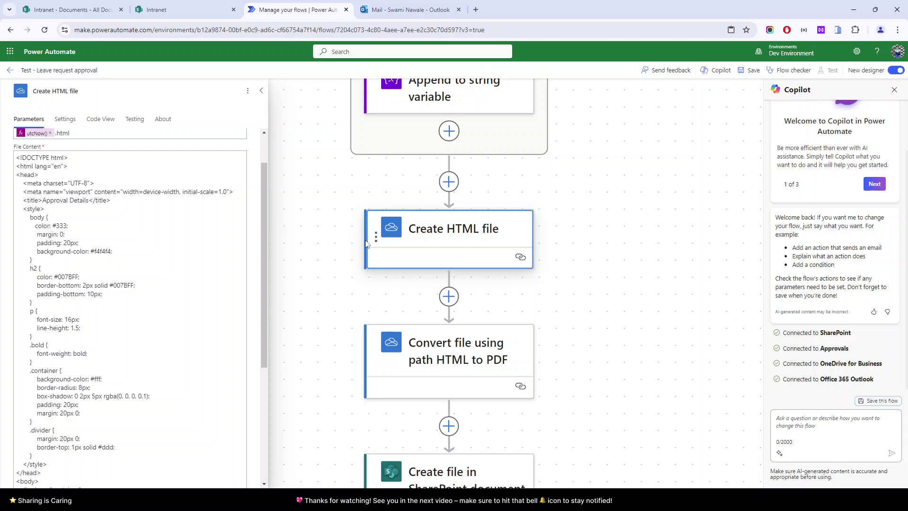
scroll(367, 243, "down", 1)
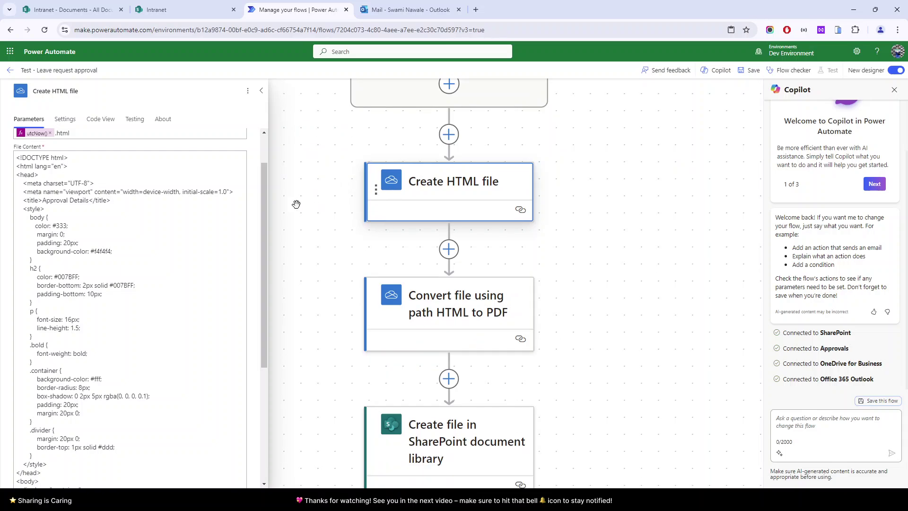
scroll(35, 166, "up", 1)
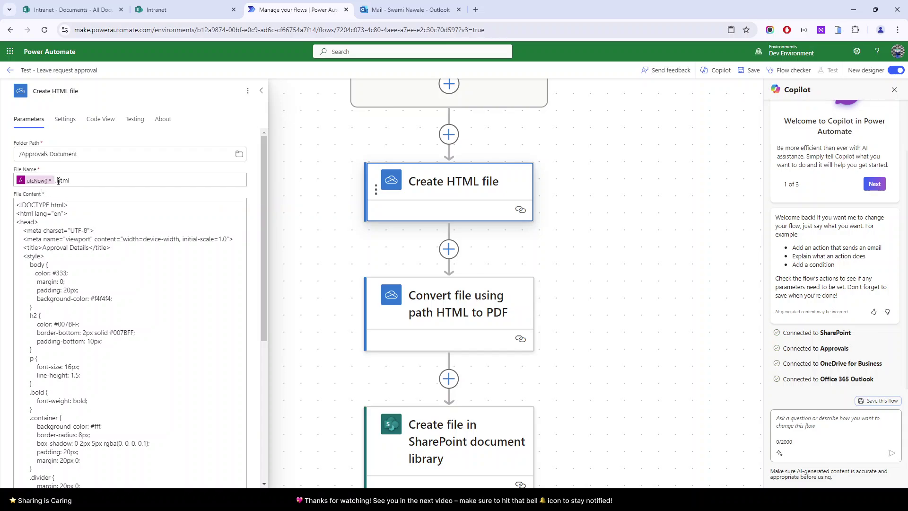
Step: Review the .html file name and the HTML template, highlighting its Title line
left_click_drag(58, 182, 90, 179)
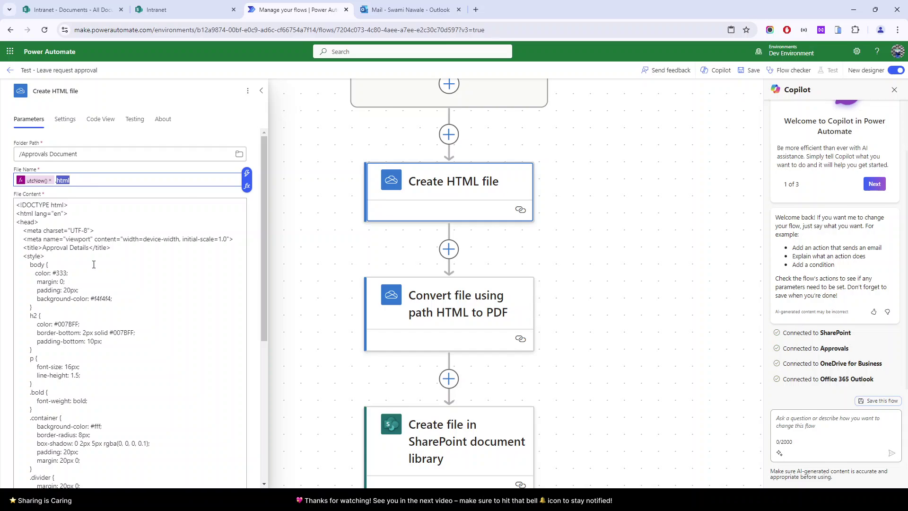
scroll(93, 265, "down", 1)
left_click(17, 158)
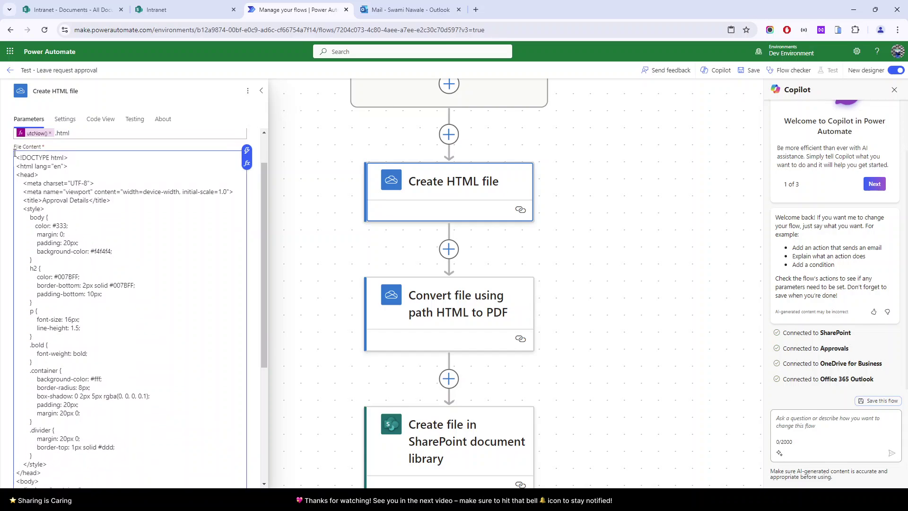
left_click_drag(17, 158, 117, 396)
left_click(63, 242)
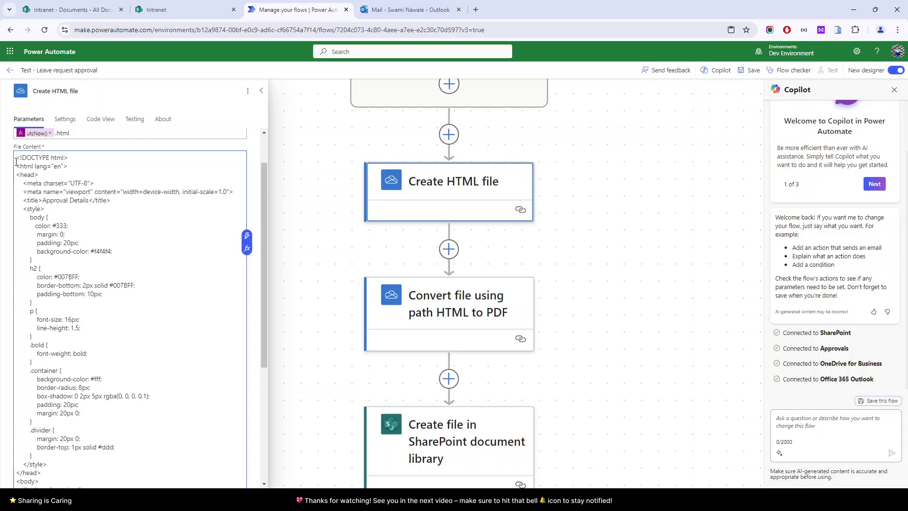
scroll(79, 293, "down", 5)
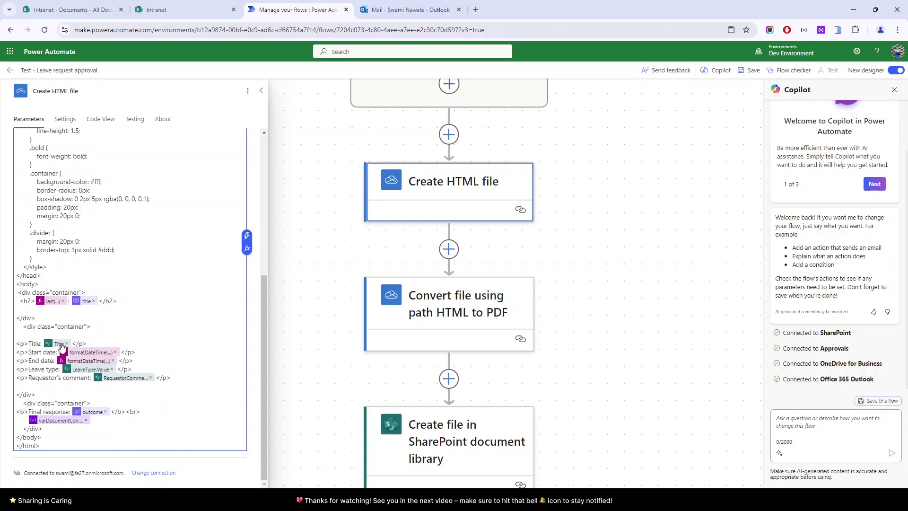
left_click_drag(29, 345, 42, 344)
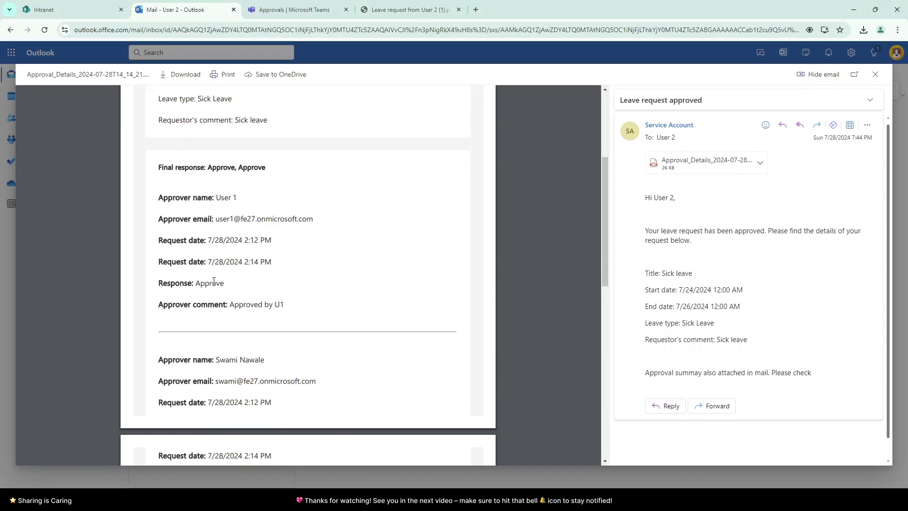
Step: Highlight the PDF's request title, dates and comment details, then switch to the HTML template
scroll(157, 217, "up", 5)
left_click_drag(157, 217, 219, 267)
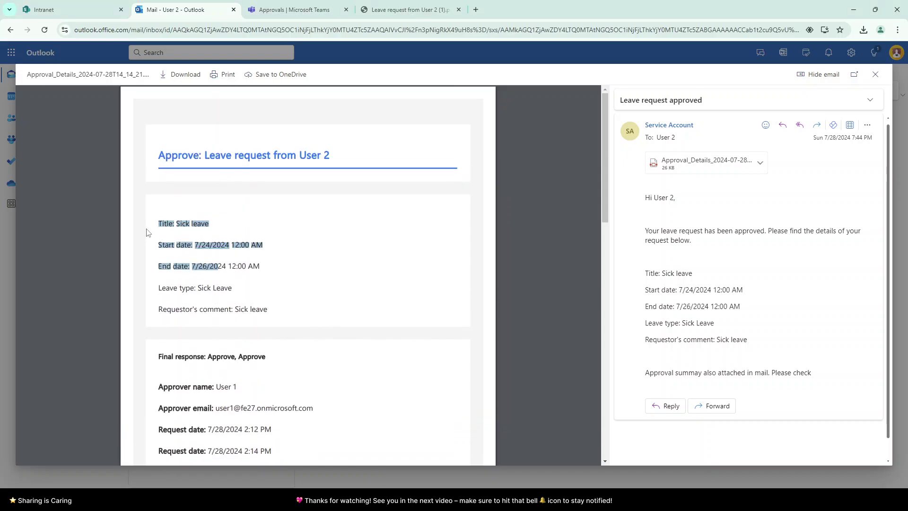
left_click_drag(146, 233, 178, 257)
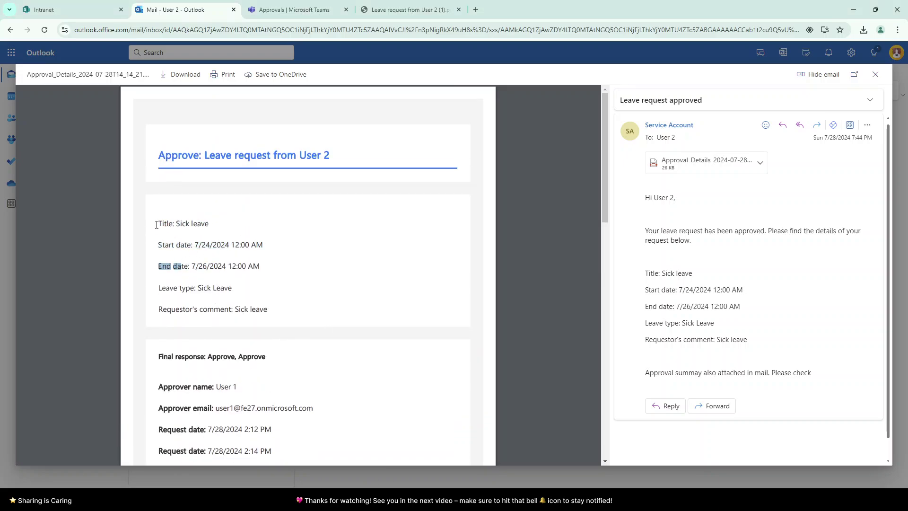
mouse_move(157, 224)
left_mouse_down()
mouse_move(264, 315)
mouse_move(163, 264)
mouse_move(146, 235)
left_mouse_up()
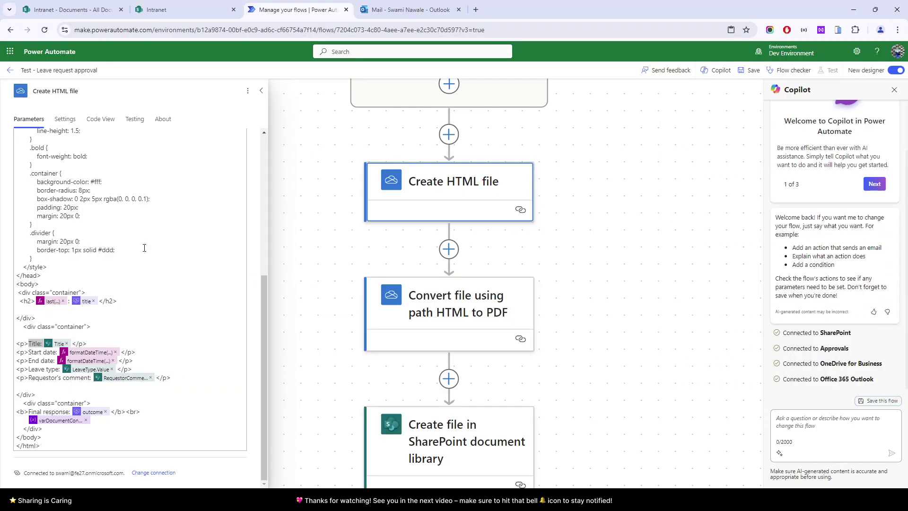
key("alt+Tab")
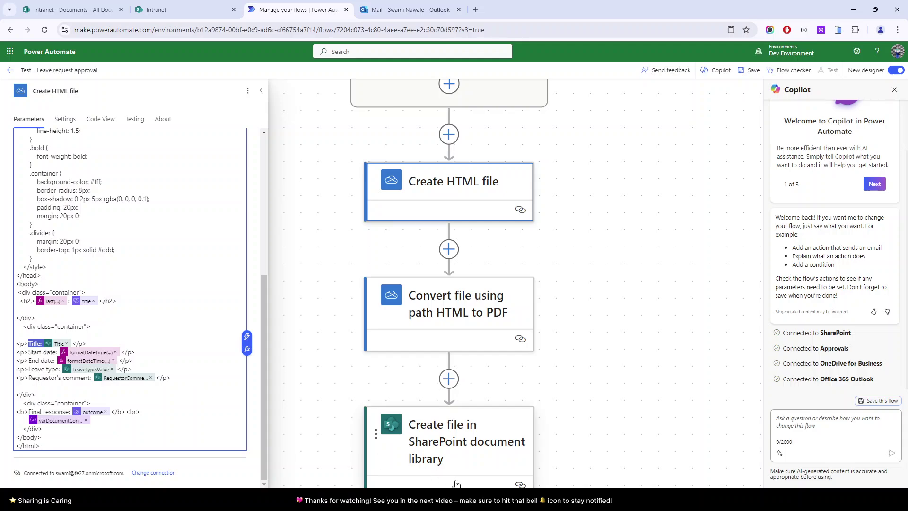
Step: Back in the PDF, highlight the 'Approve, Approve' final response
mouse_move(423, 501)
left_click(421, 453)
scroll(320, 349, "down", 4)
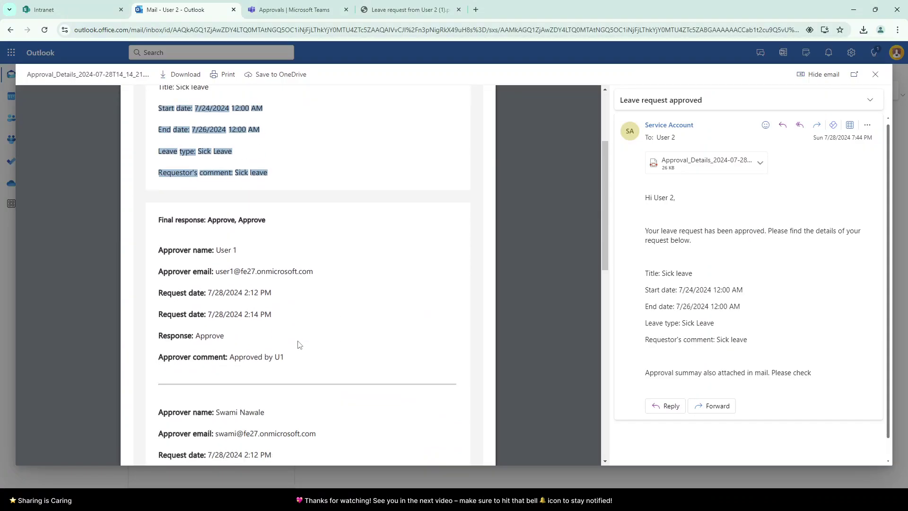
scroll(298, 344, "up", 1)
left_click_drag(207, 262, 234, 263)
left_click(204, 264)
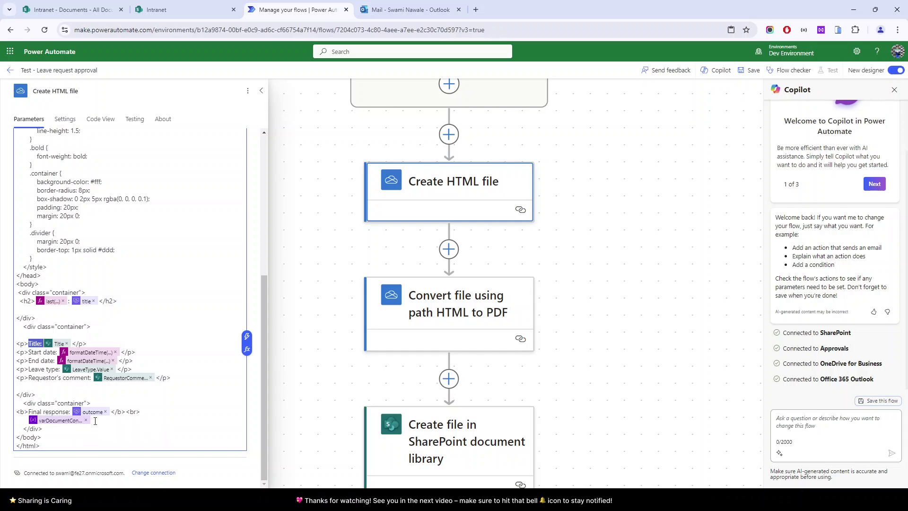
left_click(75, 425)
scroll(452, 330, "up", 5)
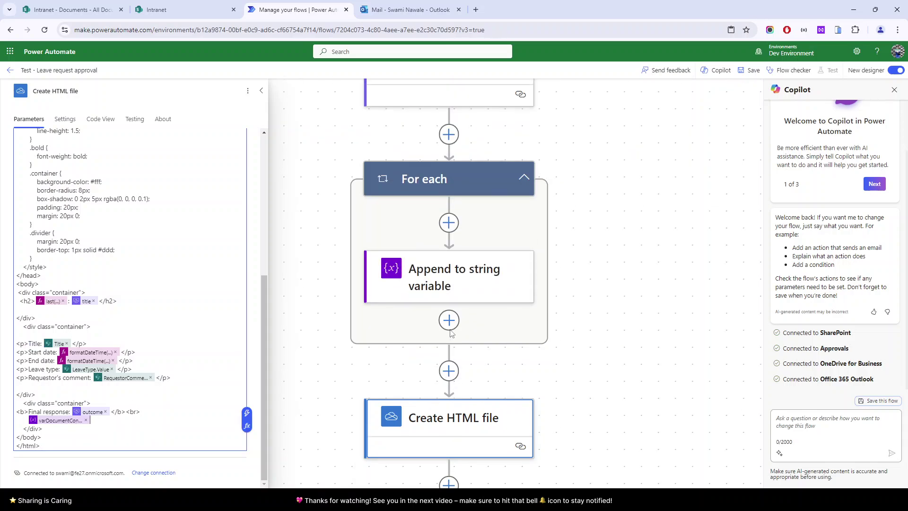
scroll(430, 294, "down", 1)
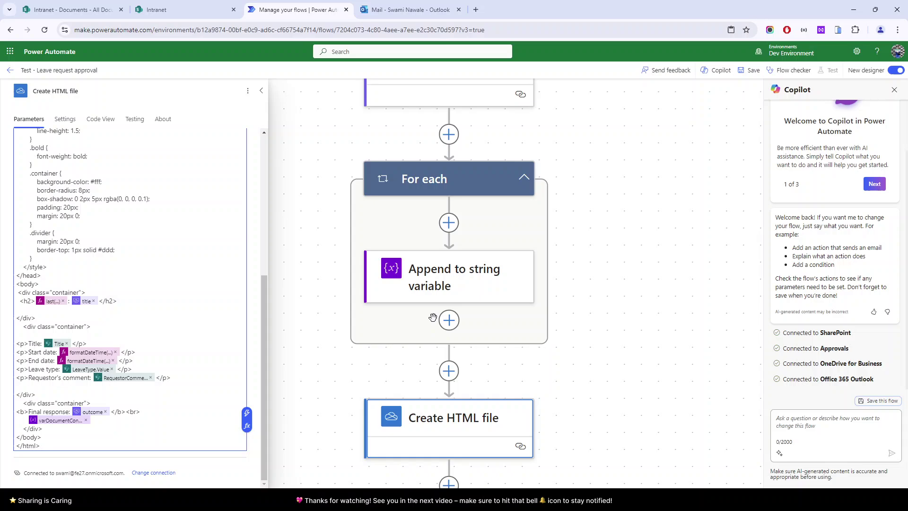
left_click(431, 283)
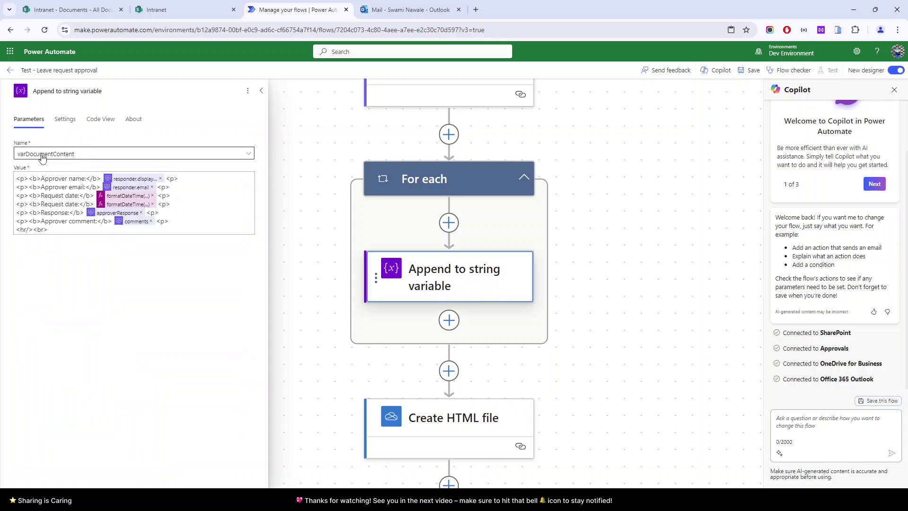
scroll(439, 297, "down", 5)
scroll(439, 297, "down", 5)
left_click(417, 208)
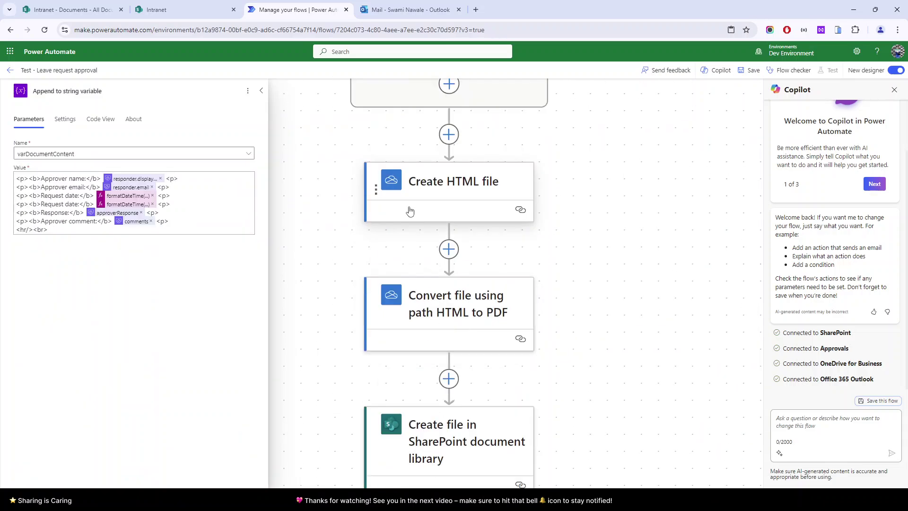
scroll(66, 442, "down", 8)
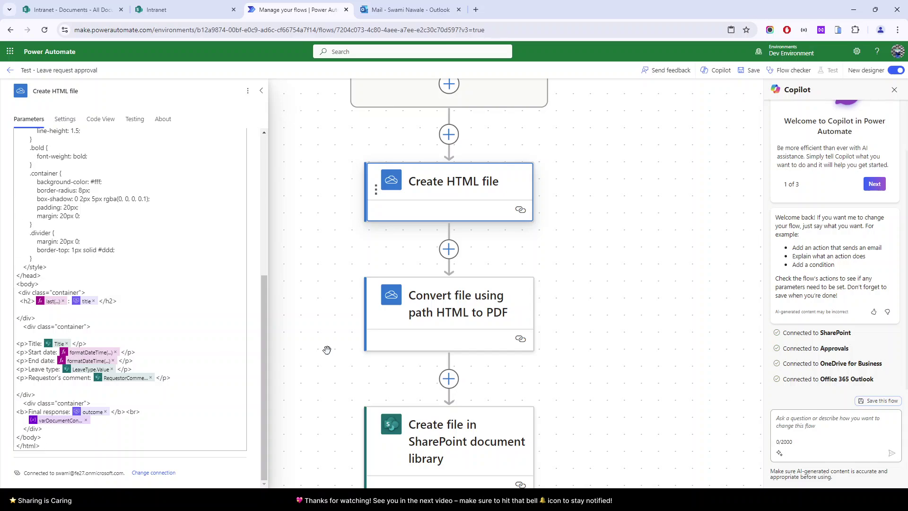
scroll(399, 352, "down", 5)
Step: Inspect the HTML to PDF step's File Path, searching dynamic content for 'path' without changing it
left_click(422, 227)
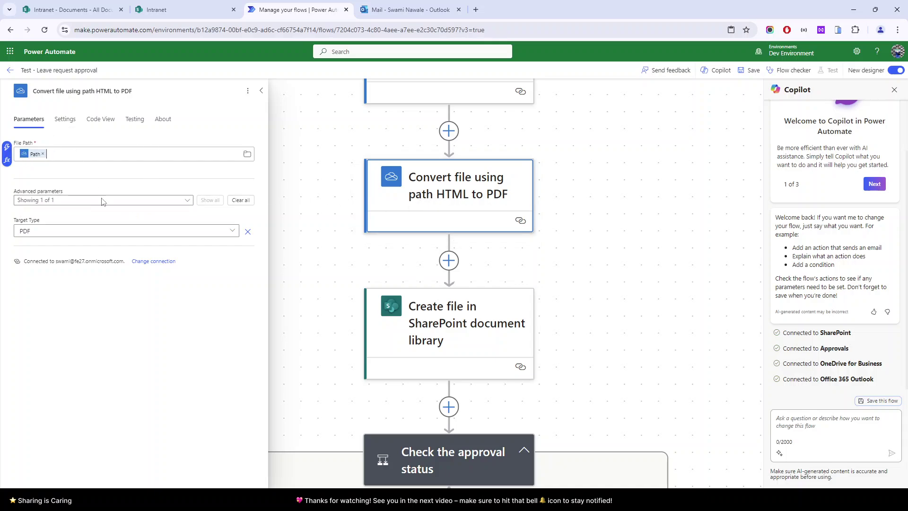
left_click(20, 158)
left_click(7, 147)
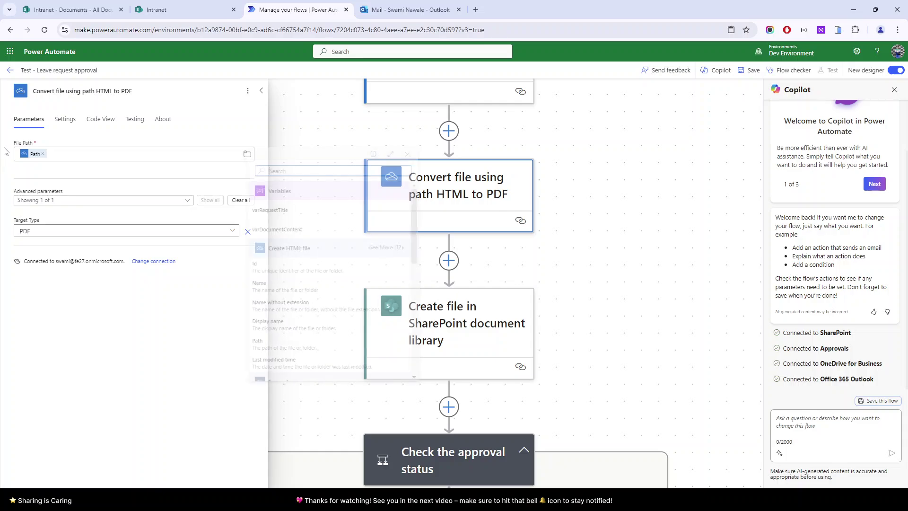
type("pa")
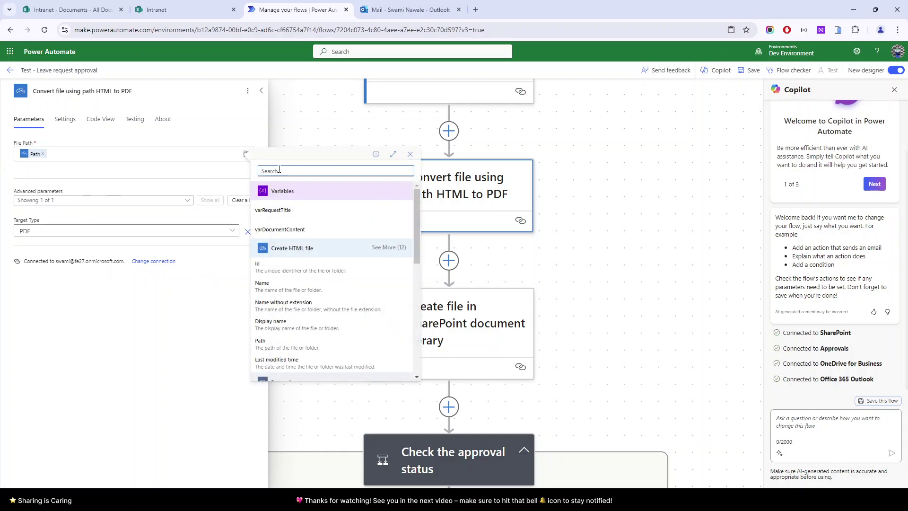
type("th")
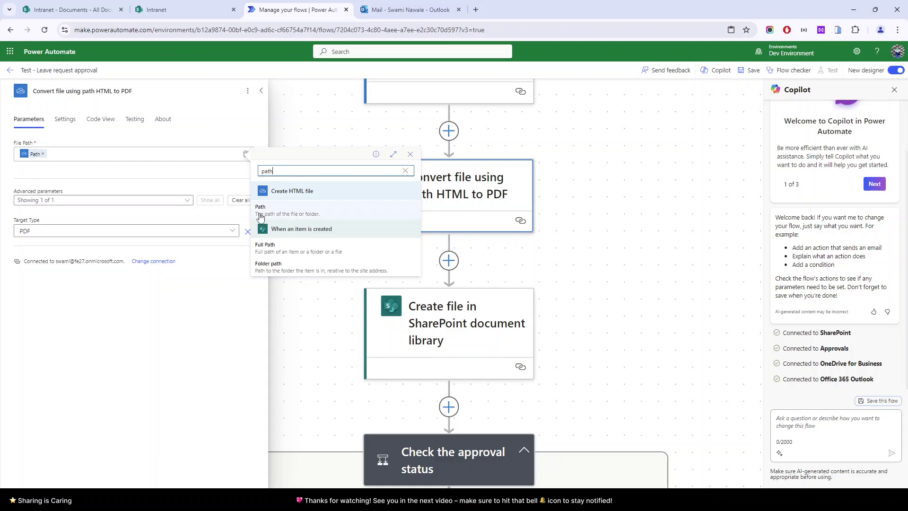
left_click(233, 315)
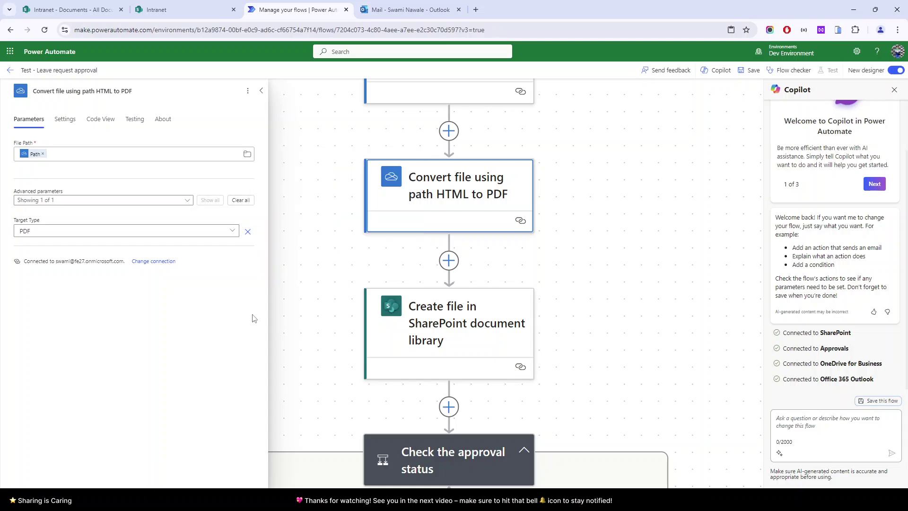
scroll(373, 326, "down", 2)
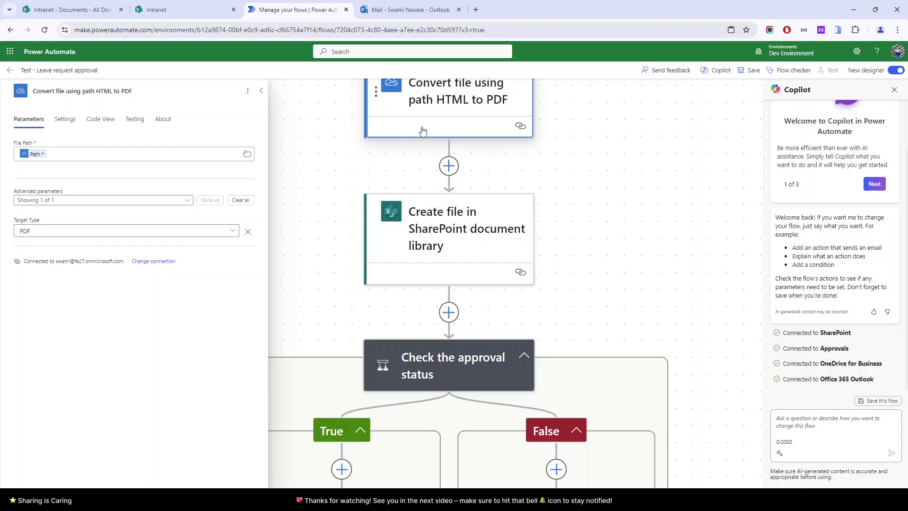
scroll(345, 176, "up", 1)
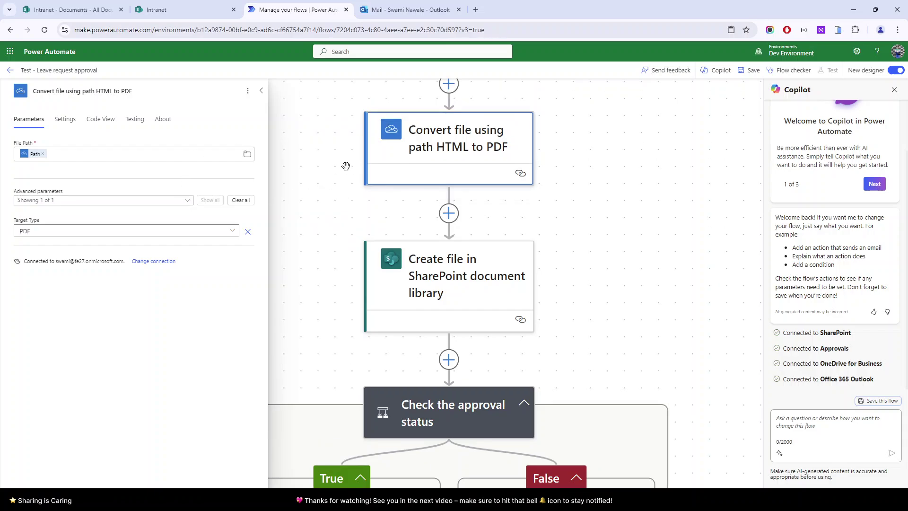
scroll(388, 227, "down", 2)
Step: Review the Create file in SharePoint document library step's title, Site Address and File Name fields
left_click(424, 185)
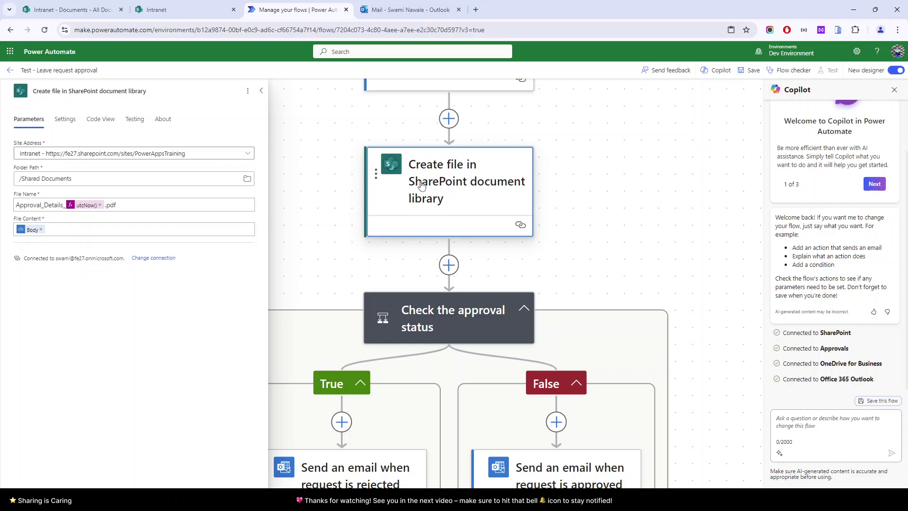
scroll(326, 236, "up", 1)
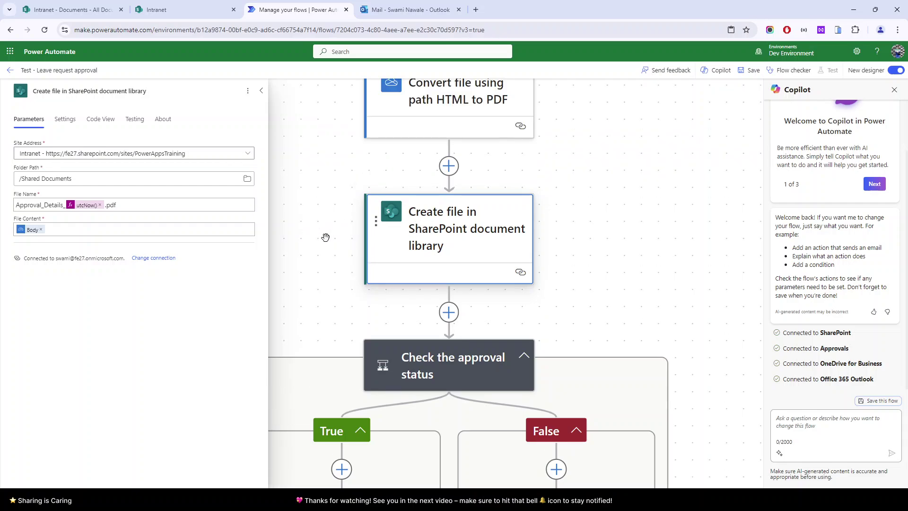
left_click_drag(61, 90, 26, 93)
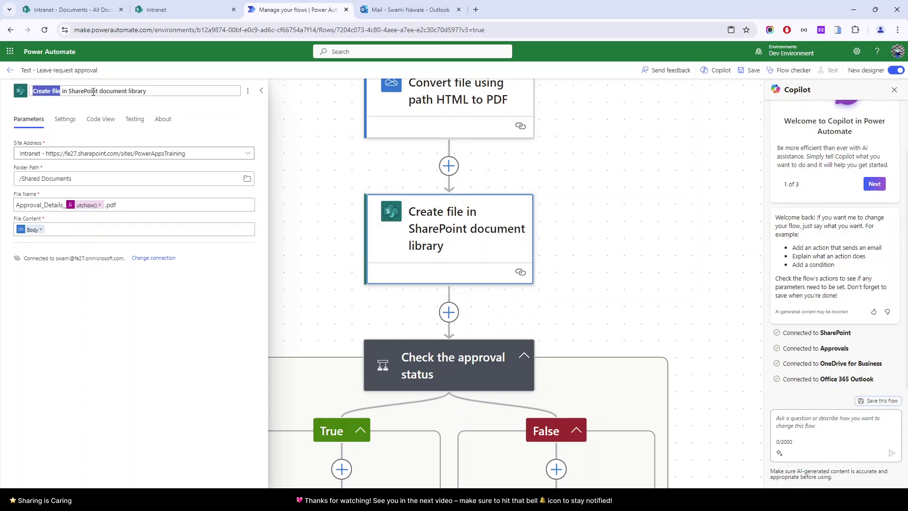
left_click(69, 91)
key("shift+End")
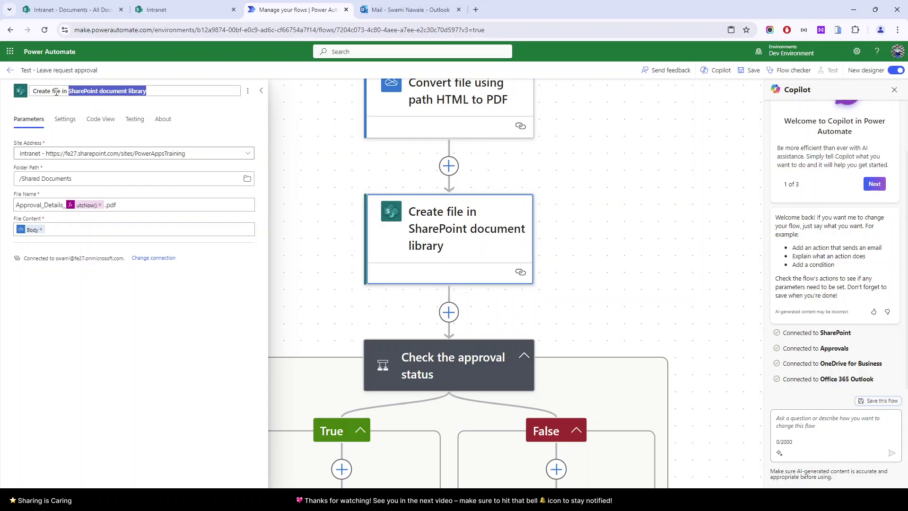
double_click(29, 143)
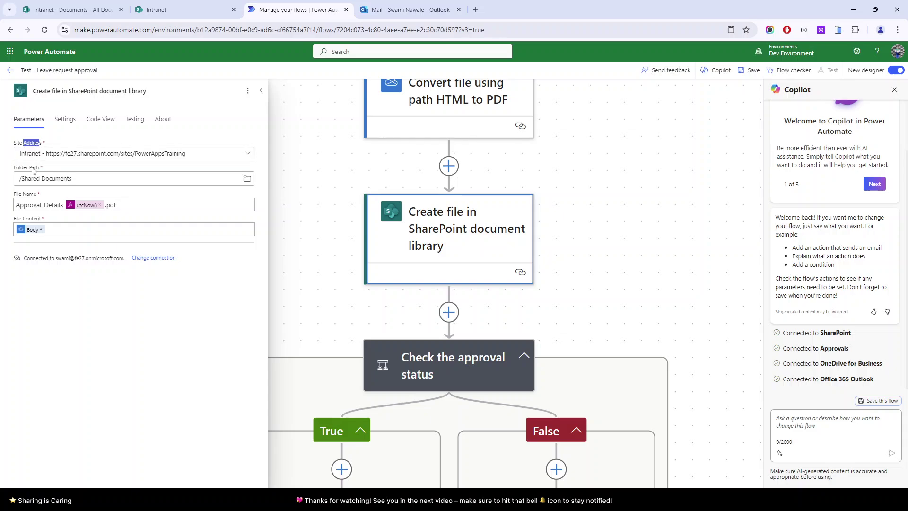
left_click_drag(13, 199, 41, 219)
Step: Inspect the File Content dynamic value by searching 'file co', then close the step settings
left_click(66, 234)
scroll(359, 203, "up", 2)
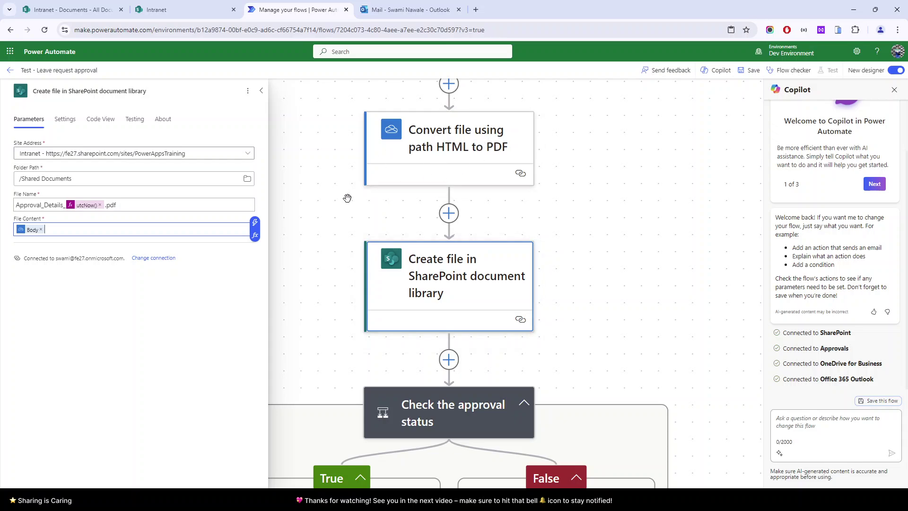
left_click(254, 222)
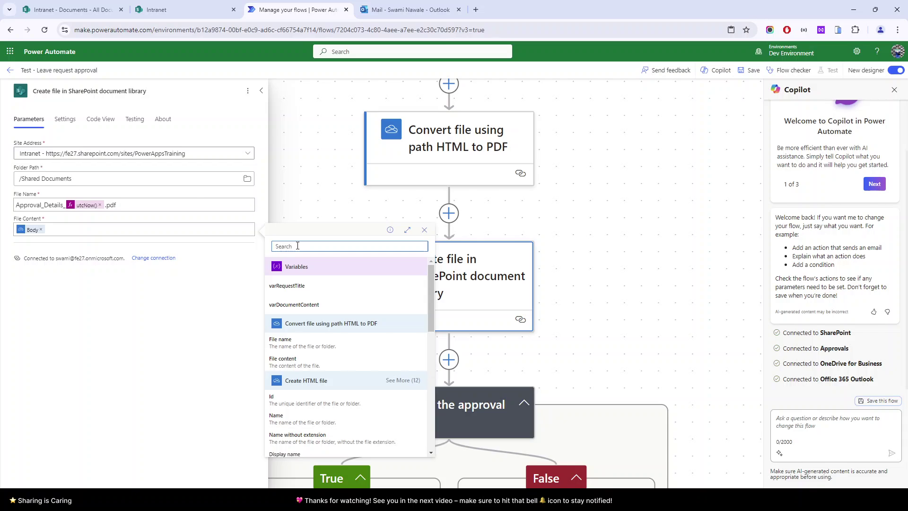
type("file co")
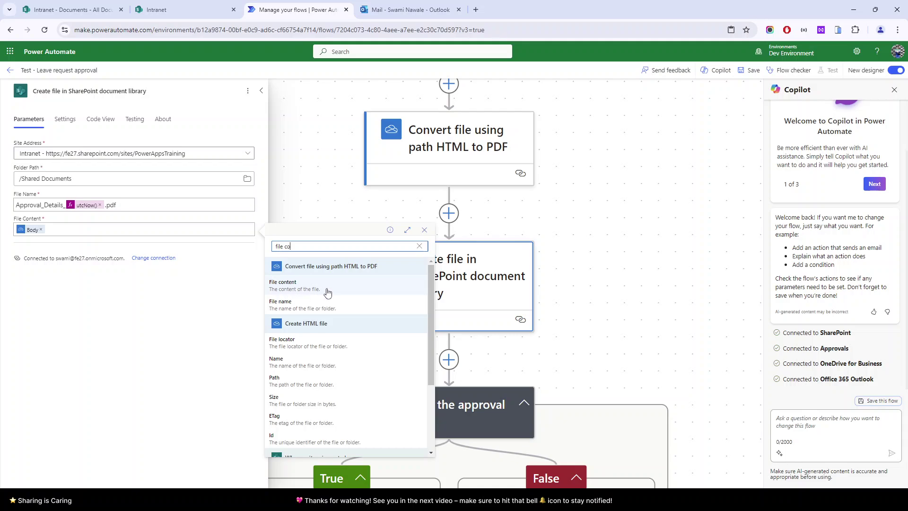
left_click(551, 293)
scroll(582, 305, "down", 3)
Step: Open the Check the approval status condition, confirming it tests whether outcome contains 'Reject'
scroll(544, 312, "down", 3)
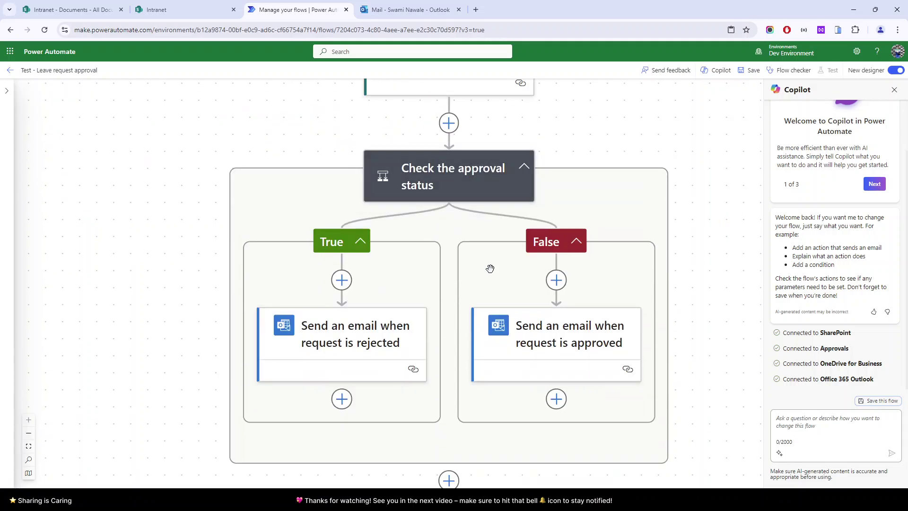
left_click(458, 175)
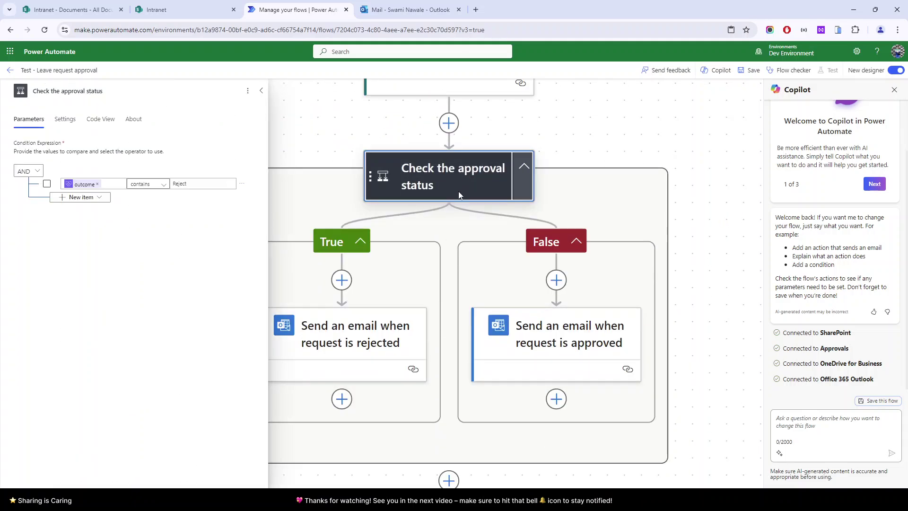
scroll(461, 192, "down", 2)
scroll(445, 251, "left", 2)
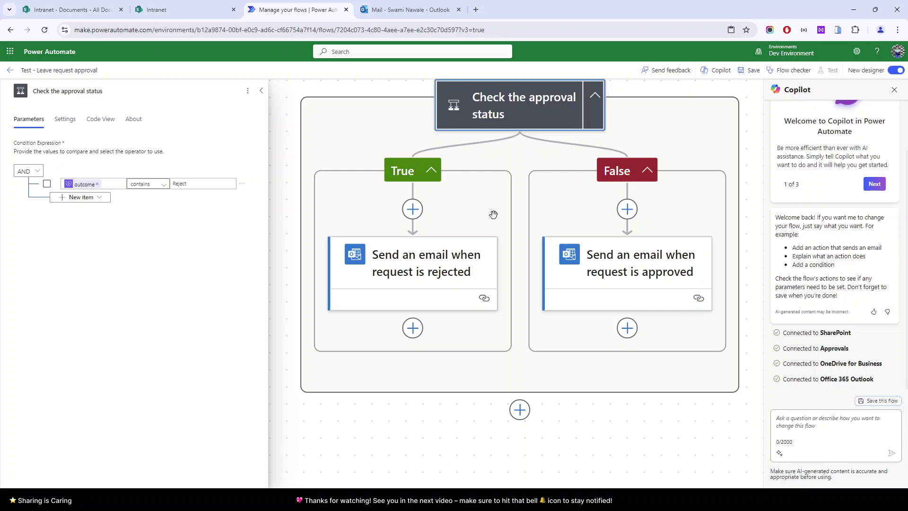
Step: Open the rejection email step's settings, briefly comparing them with the approval email step
left_click(385, 272)
scroll(403, 276, "down", 2)
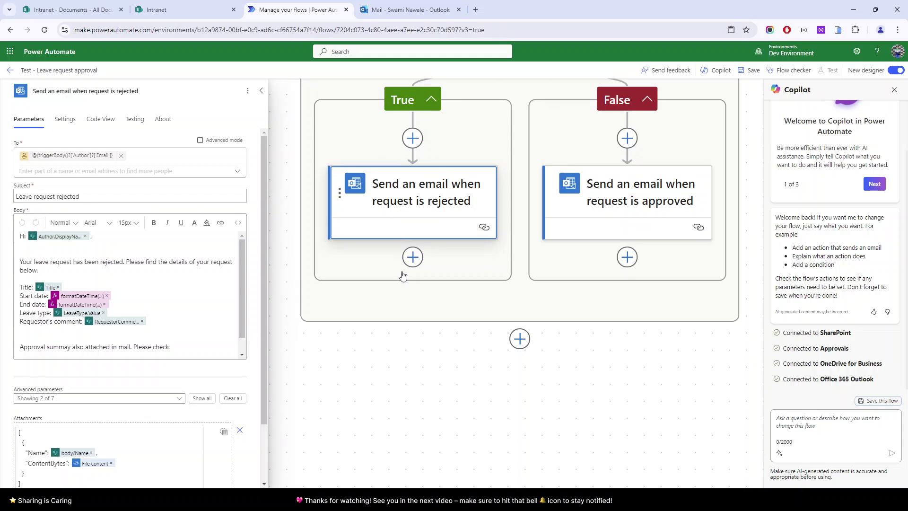
left_click(575, 220)
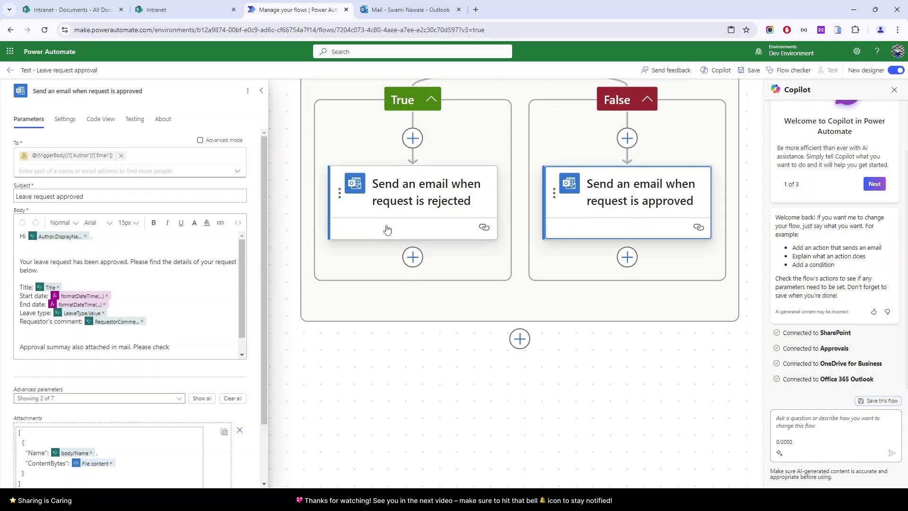
left_click(440, 203)
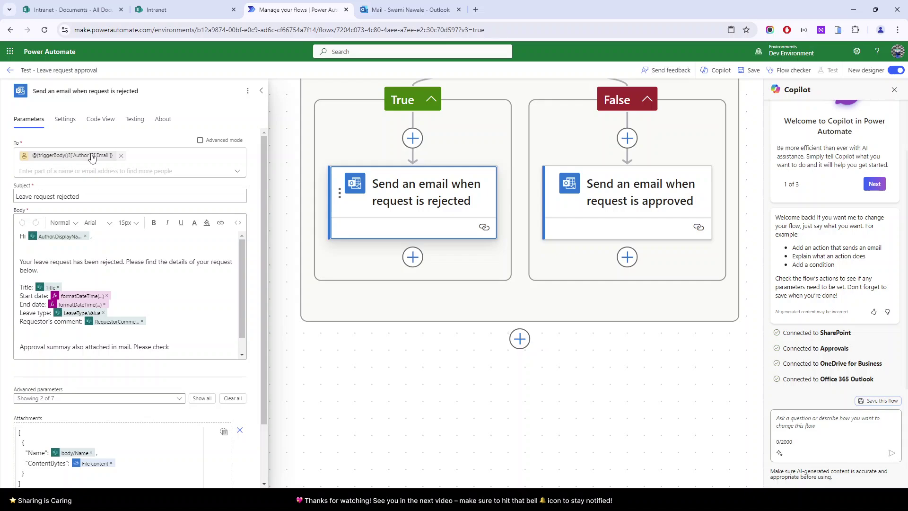
Step: Review the rejection email's subject line and the request detail lines in its body
triple_click(76, 198)
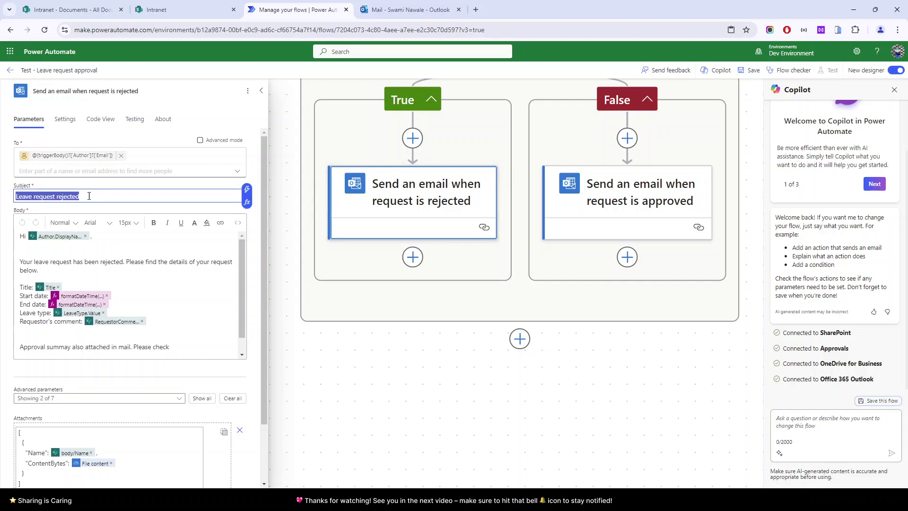
scroll(442, 164, "up", 2)
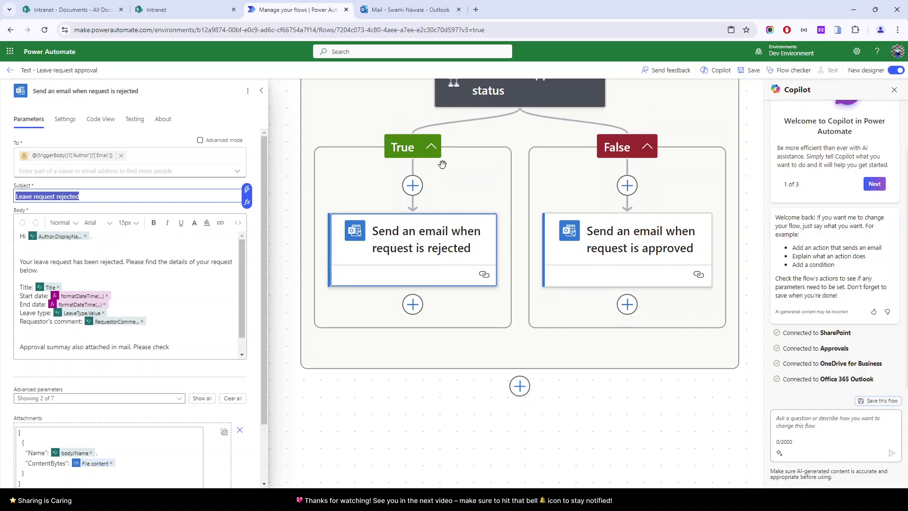
scroll(40, 283, "down", 1)
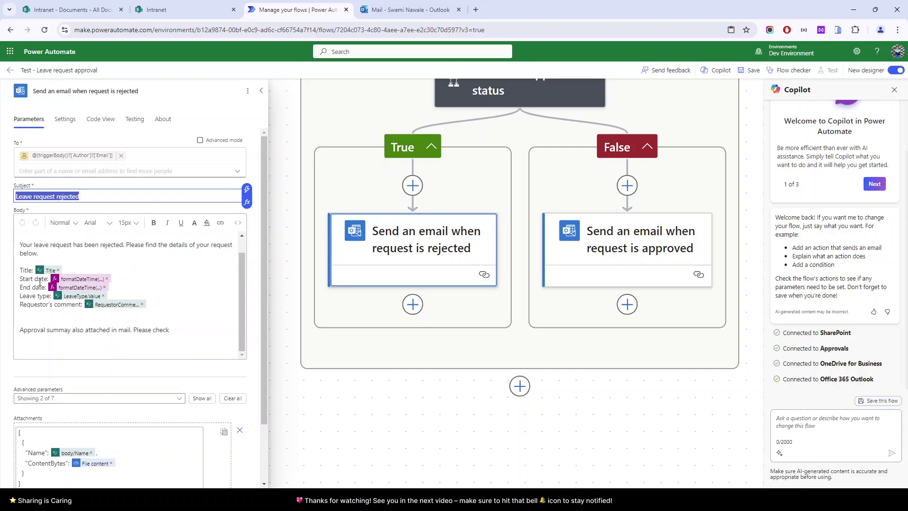
scroll(72, 338, "down", 2)
left_click_drag(34, 247, 20, 200)
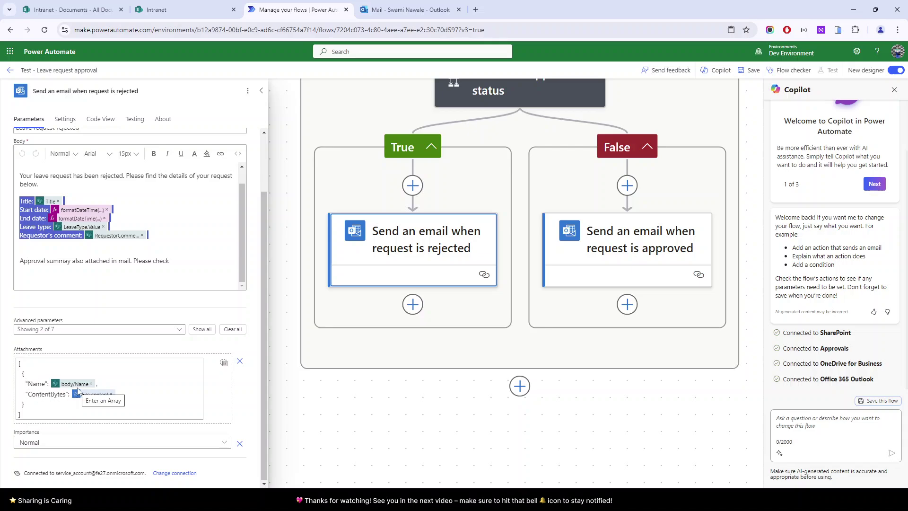
scroll(492, 136, "up", 3)
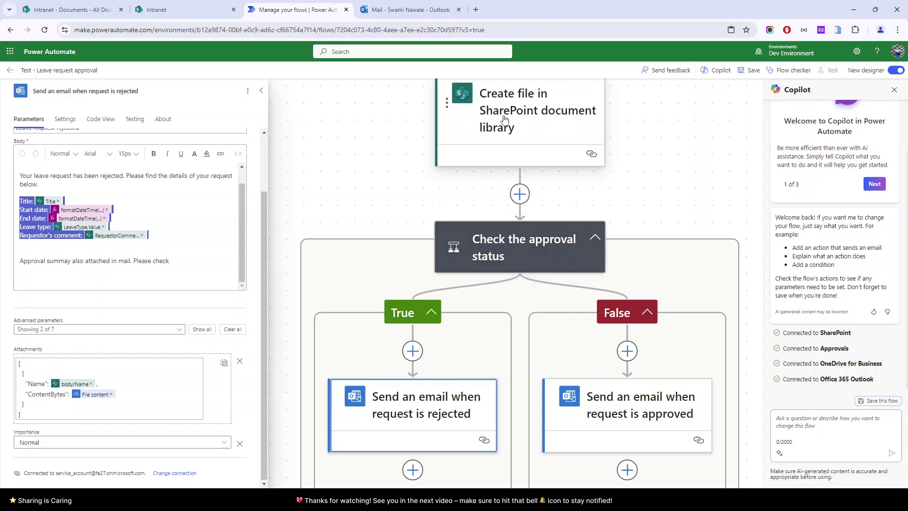
left_click(87, 8)
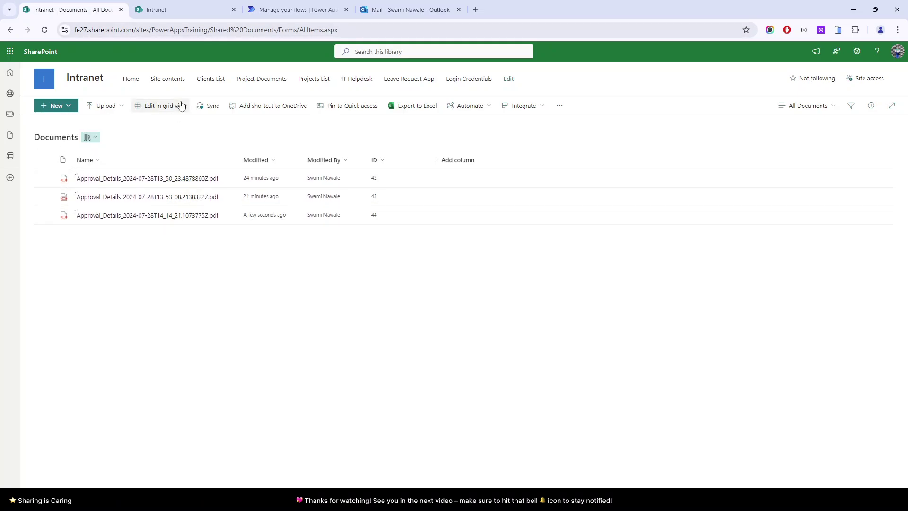
left_click(264, 12)
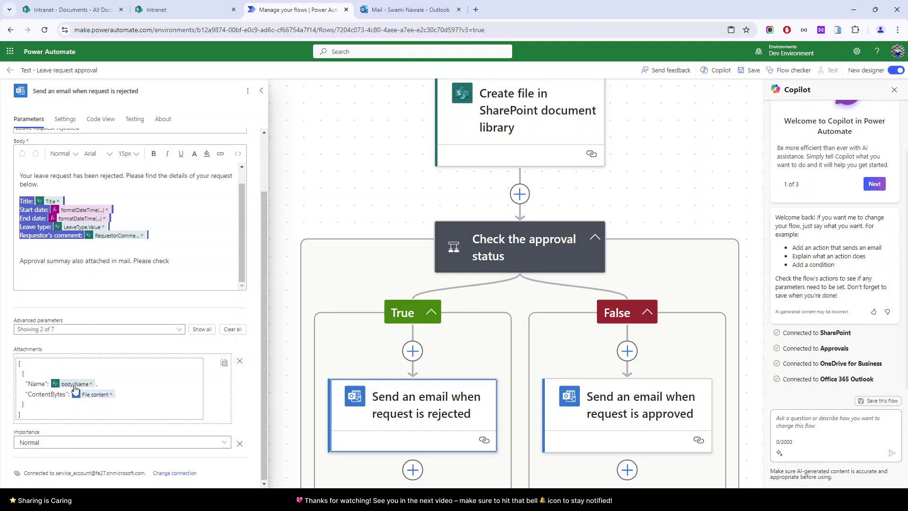
Step: Check the attachment's dynamic content options by searching 'file', then review the ContentBytes entry
left_click(106, 382)
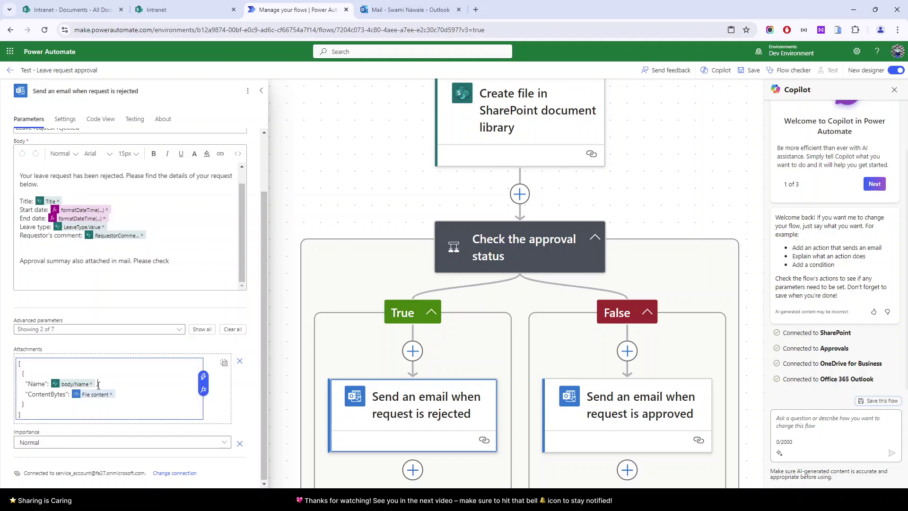
left_click(203, 379)
type("file")
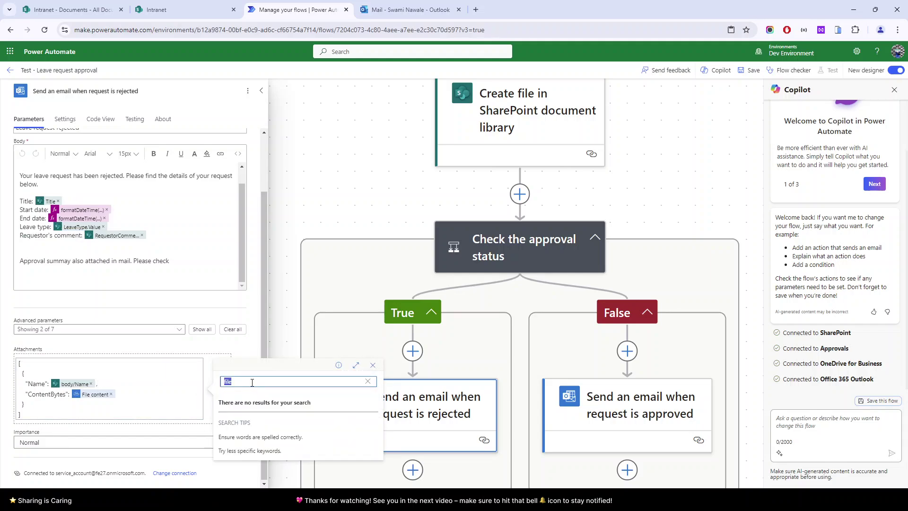
key("BackSpace")
key("Escape")
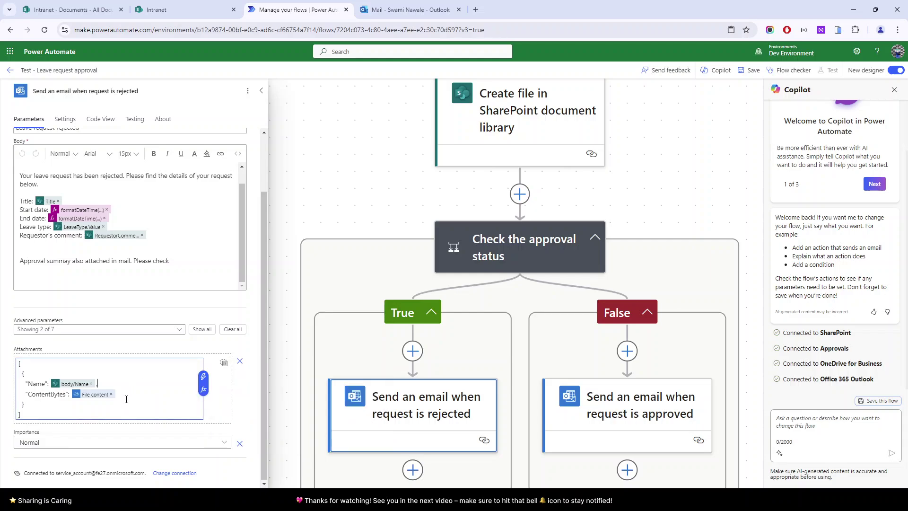
left_click(203, 380)
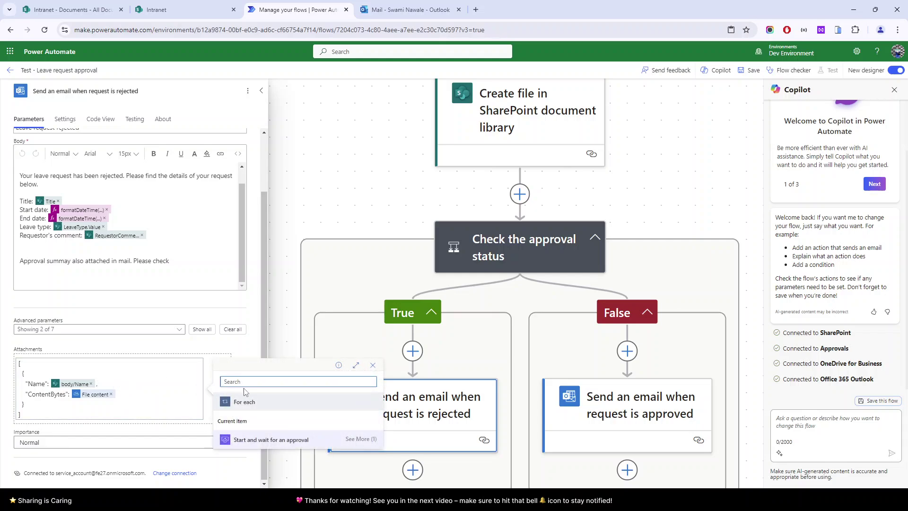
left_click(135, 389)
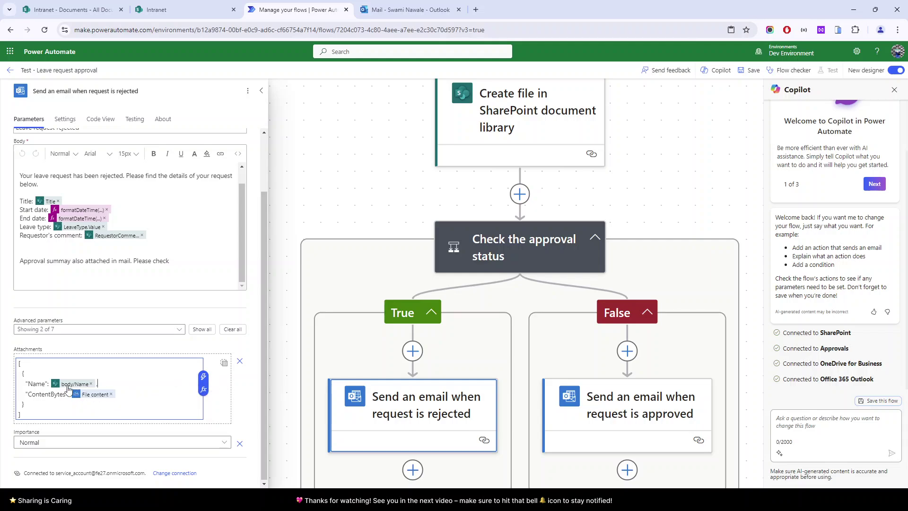
scroll(434, 343, "up", 2)
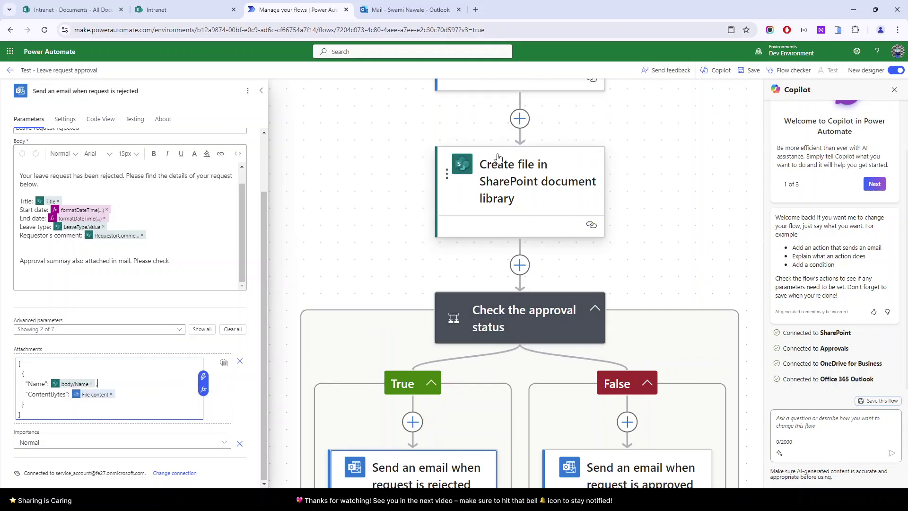
scroll(516, 187, "down", 3)
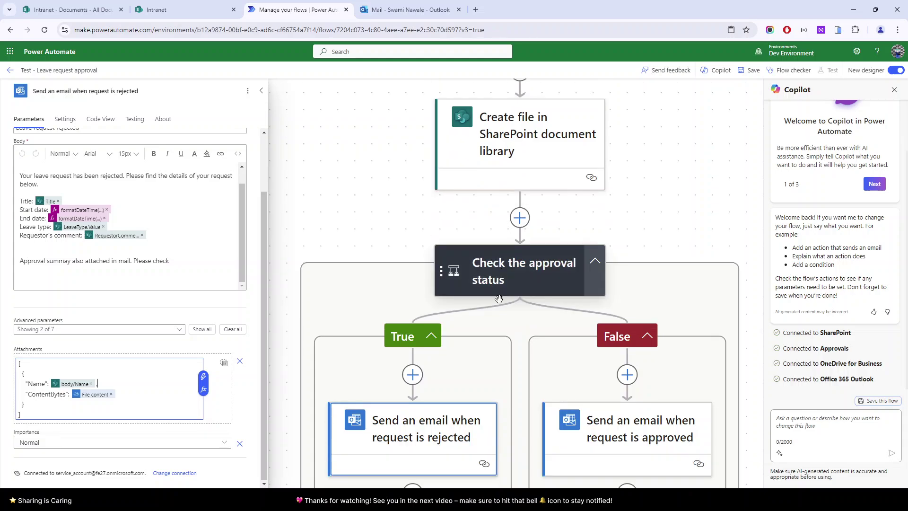
left_click(119, 397)
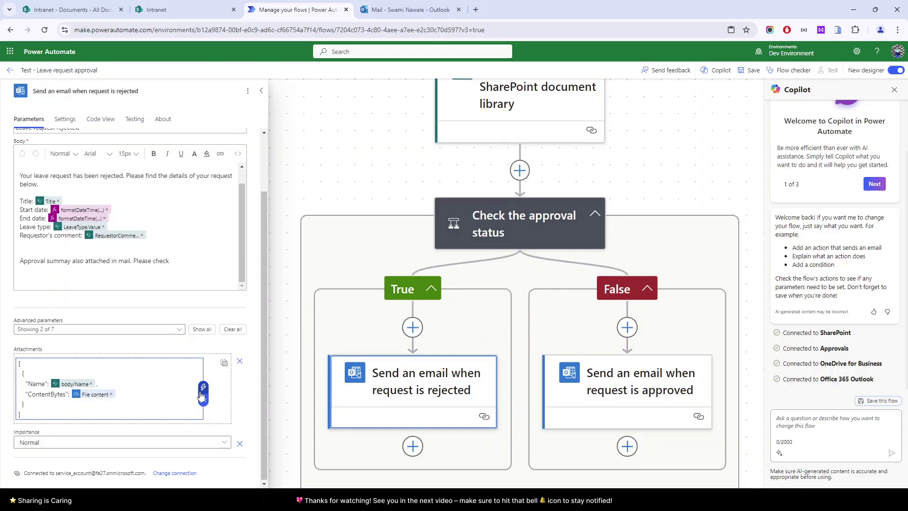
scroll(477, 189, "up", 5)
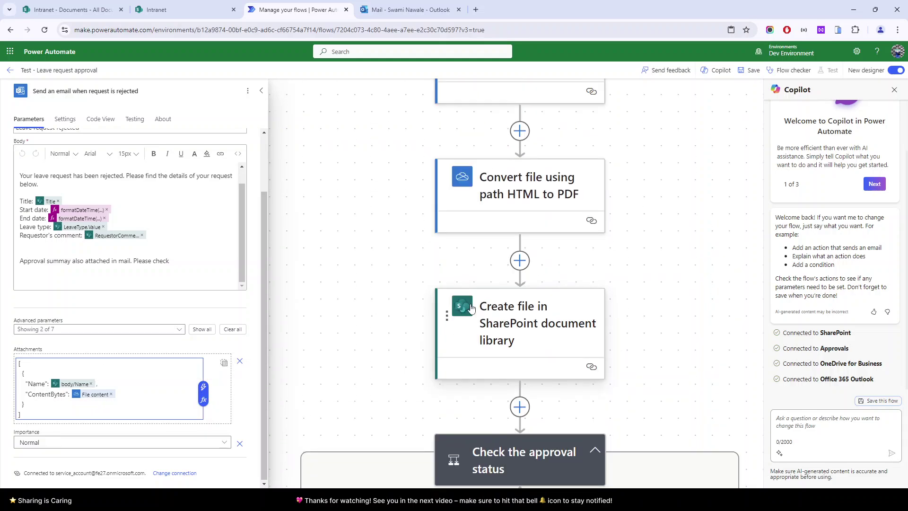
Step: Open the Convert file using path HTML to PDF step's settings and glance at the Leave Request App list
left_click(505, 187)
scroll(540, 249, "down", 6)
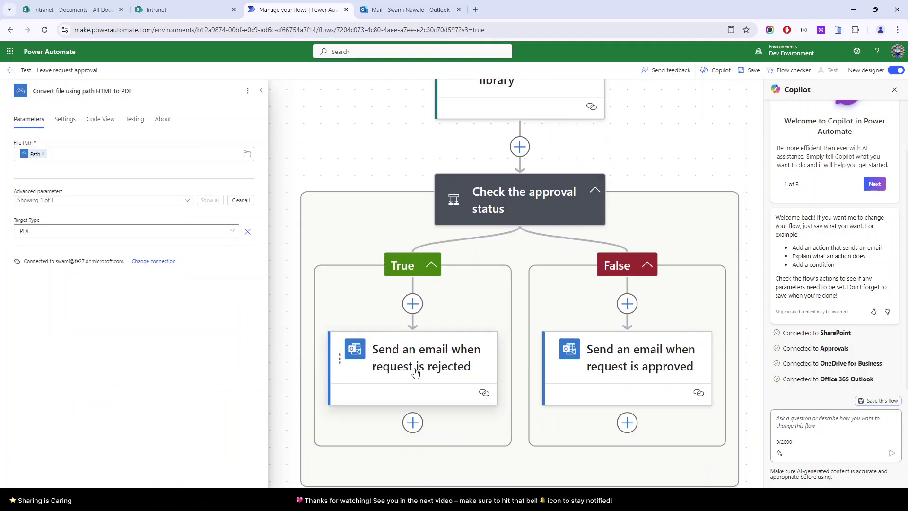
scroll(577, 376, "down", 3)
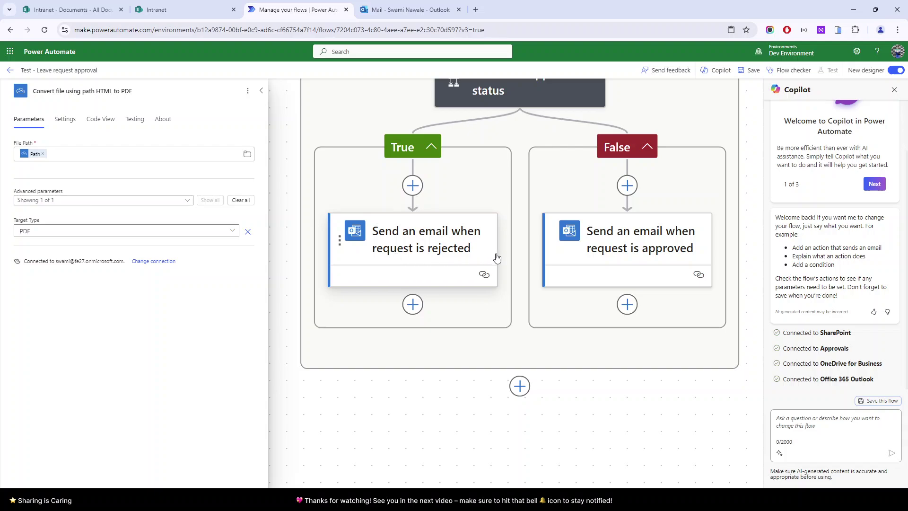
left_click(143, 8)
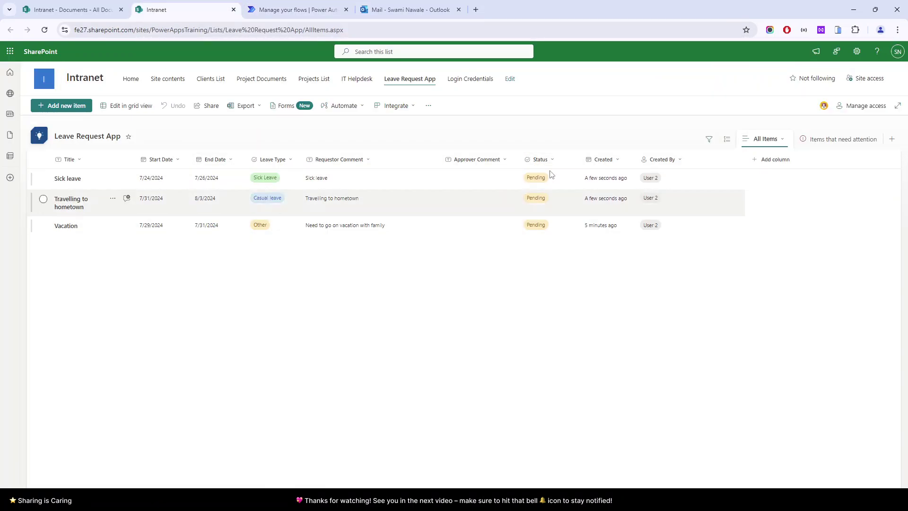
left_click(273, 11)
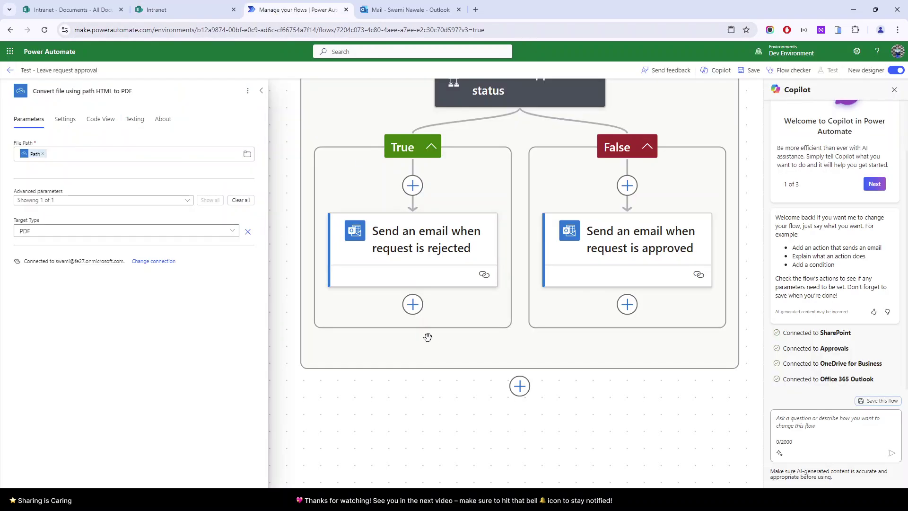
scroll(427, 337, "down", 4)
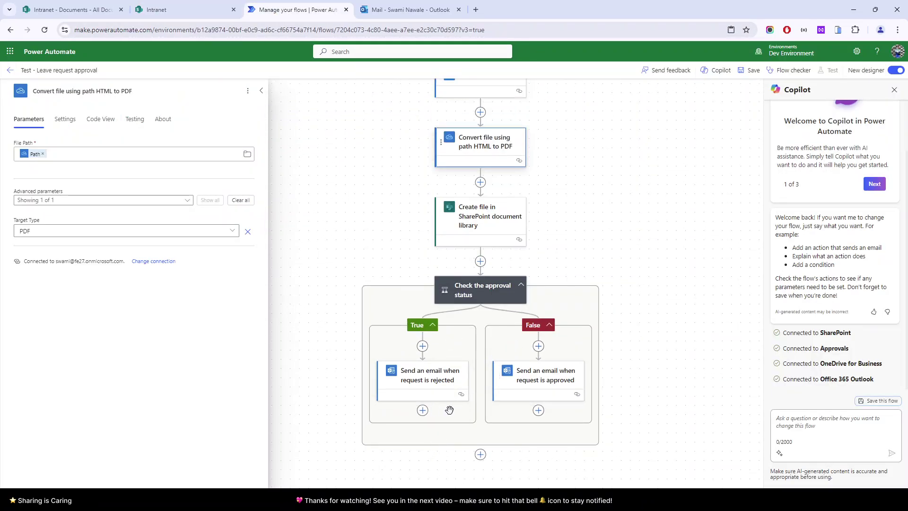
scroll(449, 409, "up", 3)
scroll(500, 272, "down", 2)
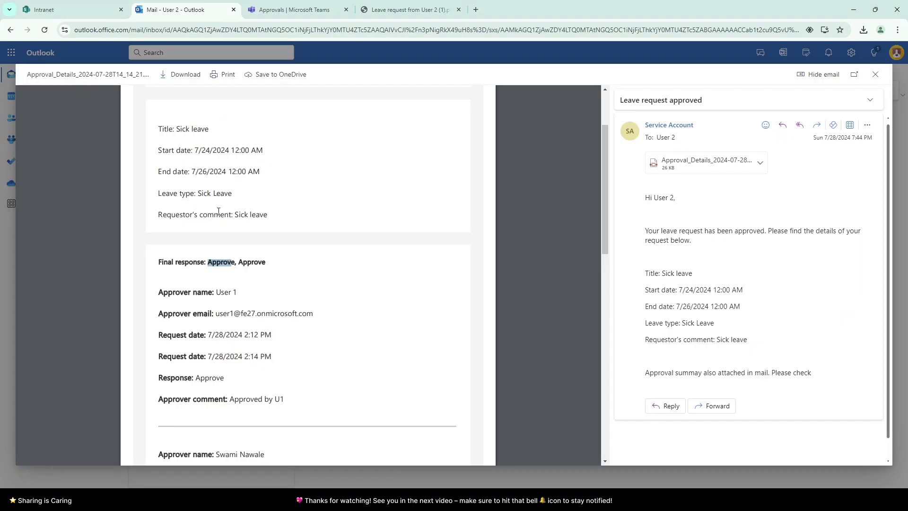
Step: Scroll through the Approval_Details PDF, highlighting the approvers' Approve responses, dates and comments
scroll(218, 204, "up", 3)
left_click_drag(172, 165, 228, 334)
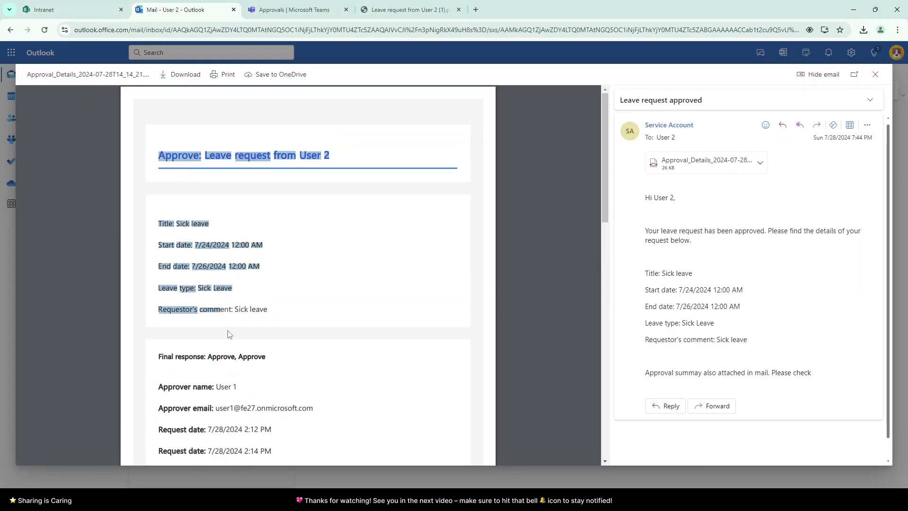
scroll(170, 164, "down", 2)
scroll(227, 284, "down", 3)
left_click_drag(219, 258, 315, 391)
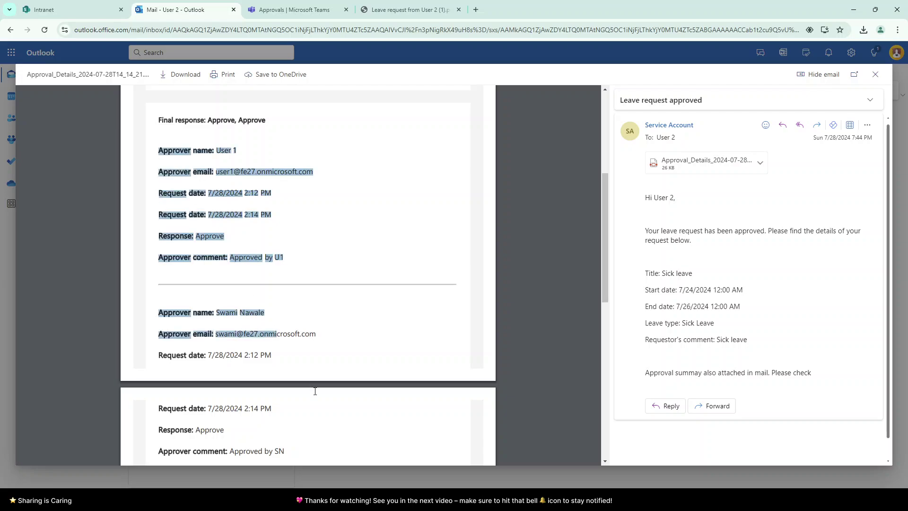
scroll(270, 389, "down", 3)
left_click(293, 315)
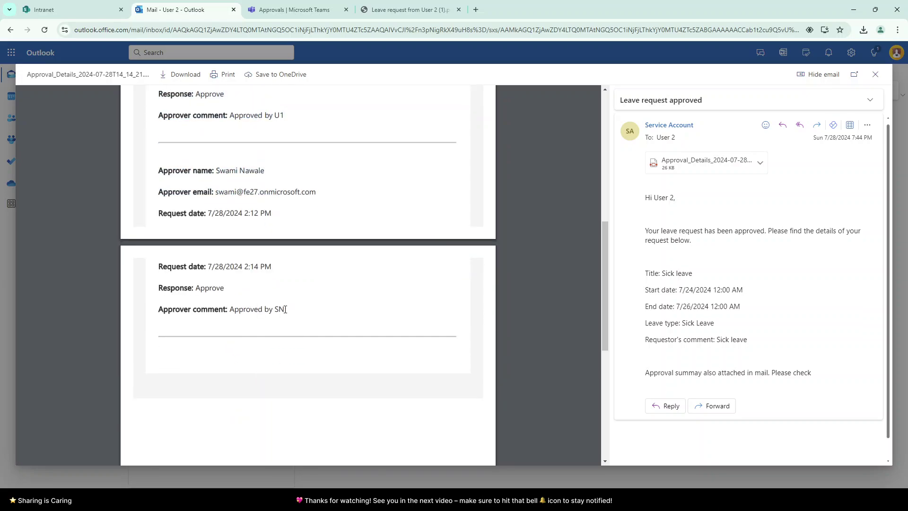
scroll(289, 335, "up", 1)
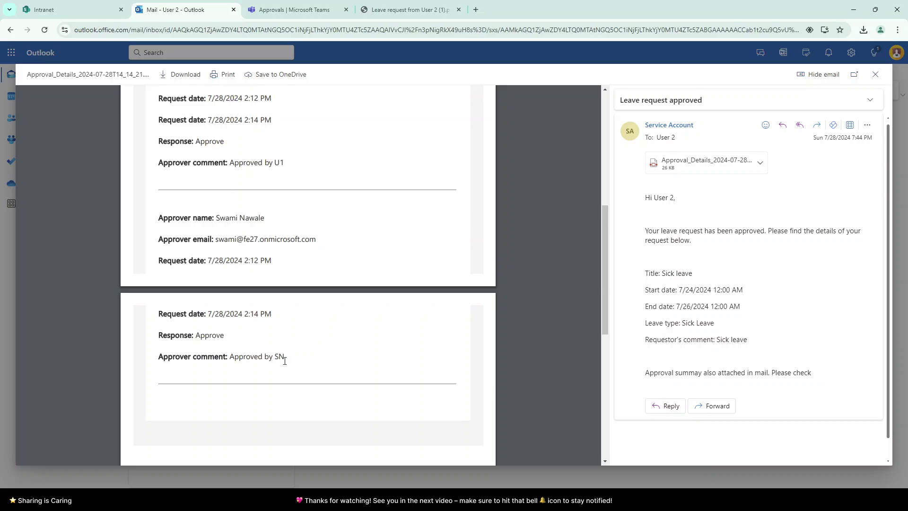
left_click_drag(285, 361, 162, 298)
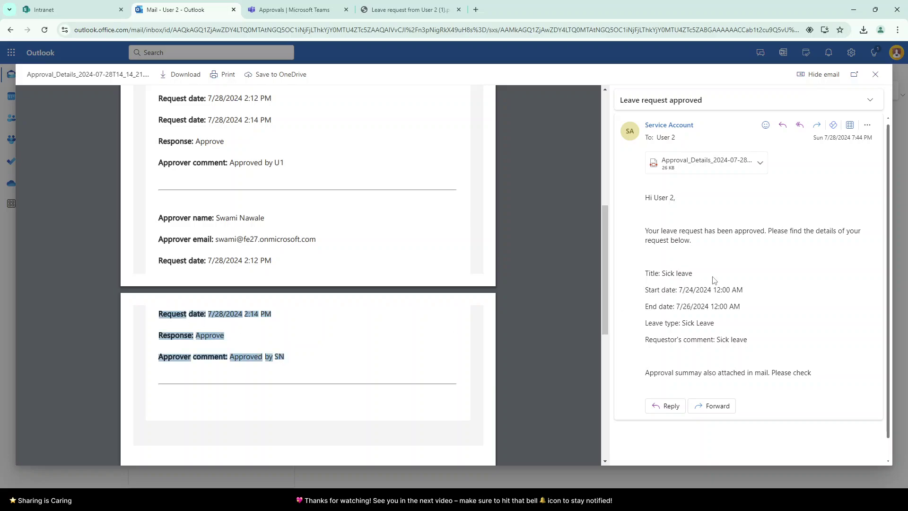